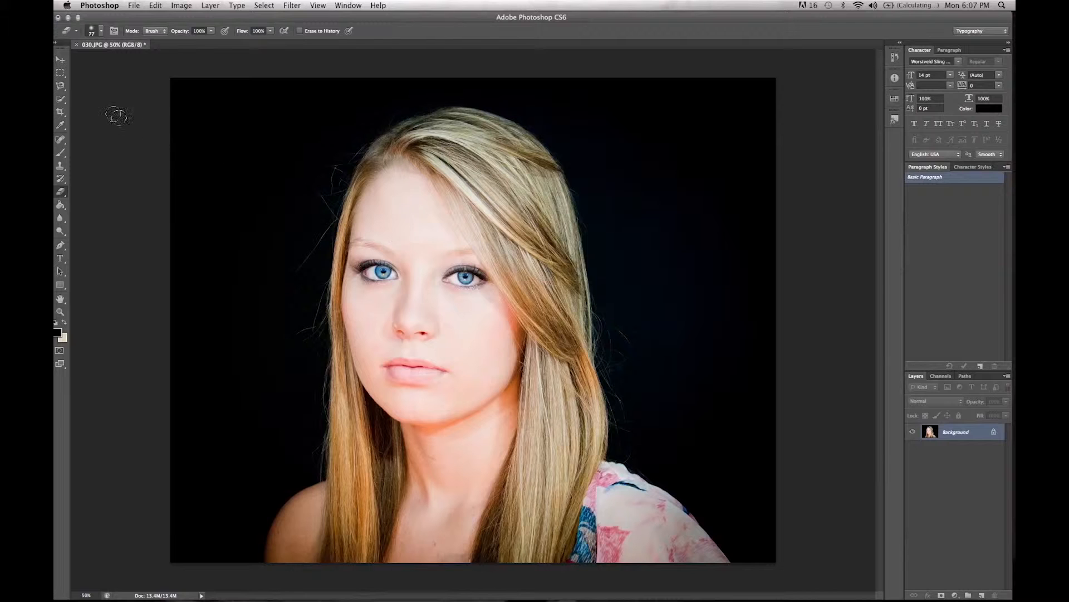
Step: Place the abstract image from the desktop into the 030.JPG portrait document
{"action": "left_click", "coordinate": [60, 99]}
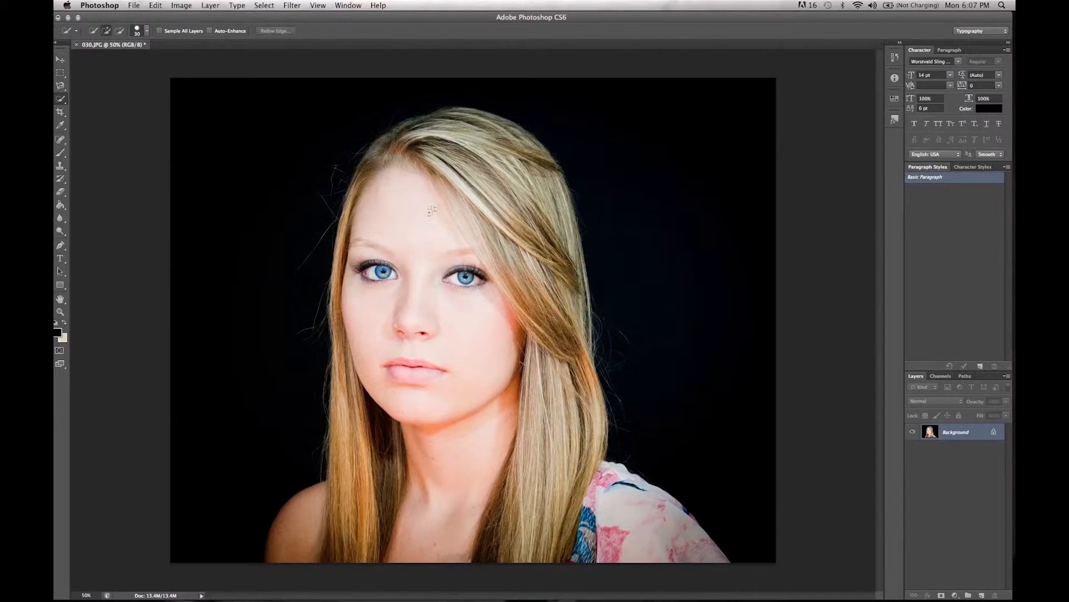
{"action": "left_click_drag", "start_coordinate": [535, 19], "coordinate": [526, 249]}
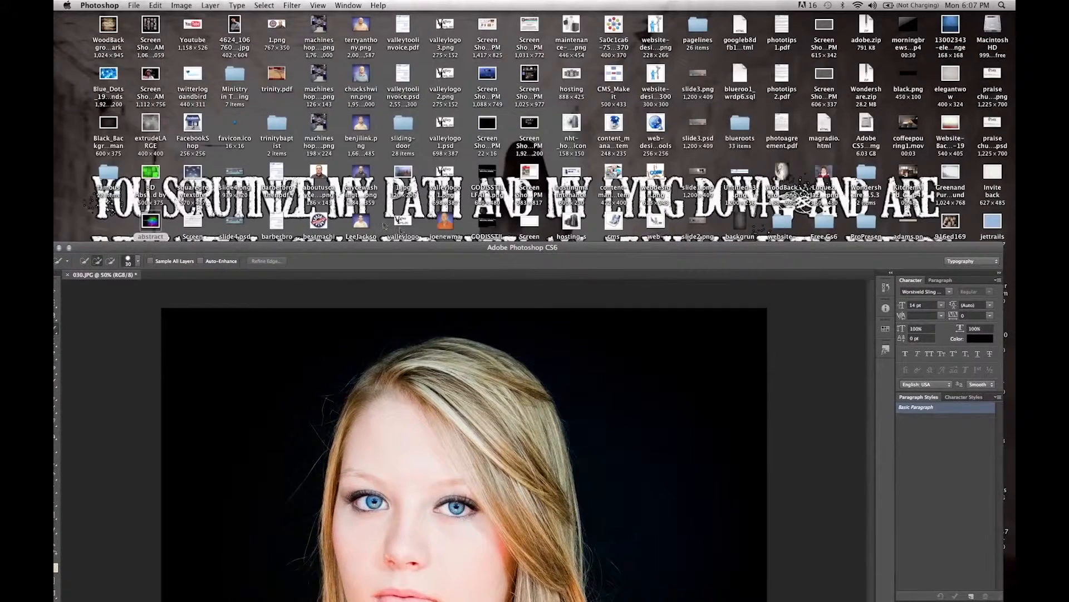
{"action": "left_click_drag", "start_coordinate": [154, 226], "coordinate": [245, 364]}
{"action": "left_click_drag", "start_coordinate": [493, 249], "coordinate": [495, 19]}
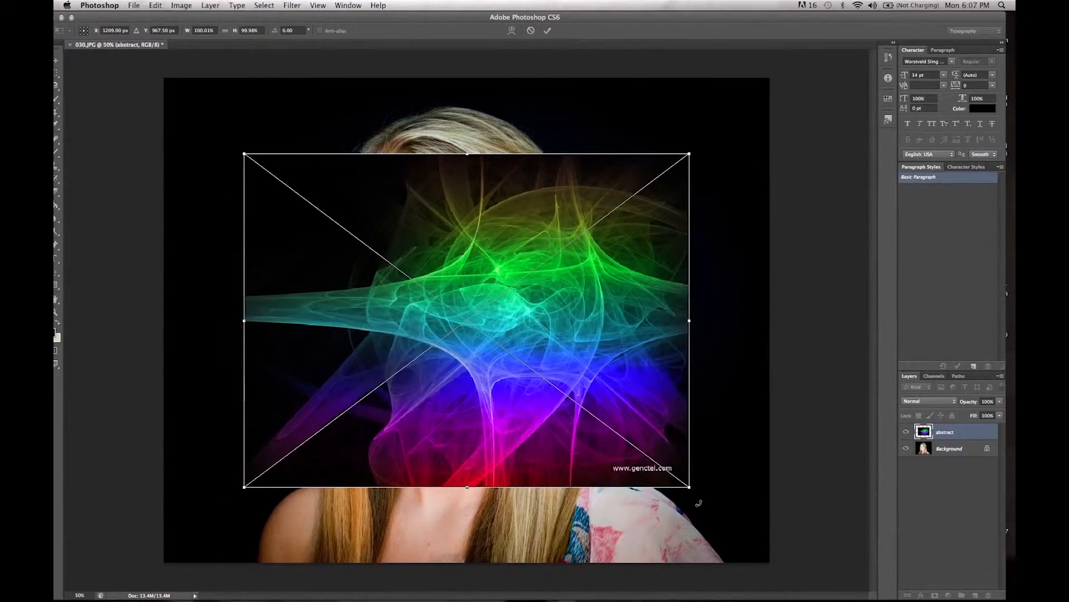
Step: Scale the placed abstract image up to cover the whole canvas and commit the placement
{"action": "left_click_drag", "start_coordinate": [686, 484], "coordinate": [838, 596]}
{"action": "mouse_move", "coordinate": [245, 155]}
{"action": "left_mouse_down"}
{"action": "mouse_move", "coordinate": [127, 57]}
{"action": "mouse_move", "coordinate": [90, 49]}
{"action": "mouse_move", "coordinate": [119, 73]}
{"action": "mouse_move", "coordinate": [114, 83]}
{"action": "left_mouse_up"}
{"action": "key", "text": "Return"}
{"action": "key", "text": "w"}
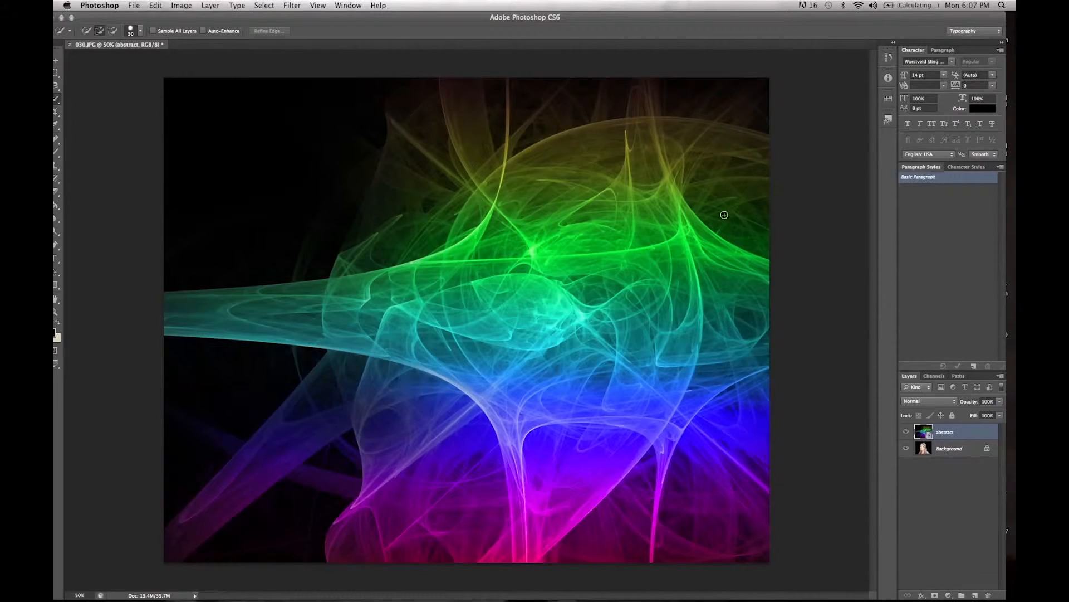
Step: Duplicate the Background layer as "Background copy" within 030.JPG
{"action": "left_click", "coordinate": [941, 450]}
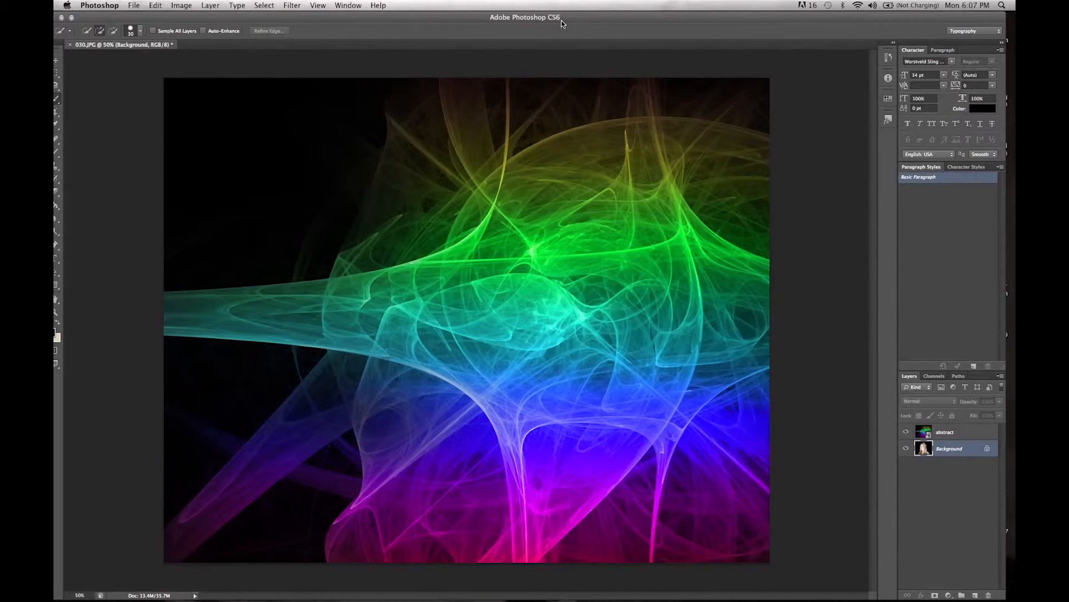
{"action": "left_click_drag", "start_coordinate": [561, 21], "coordinate": [568, 24]}
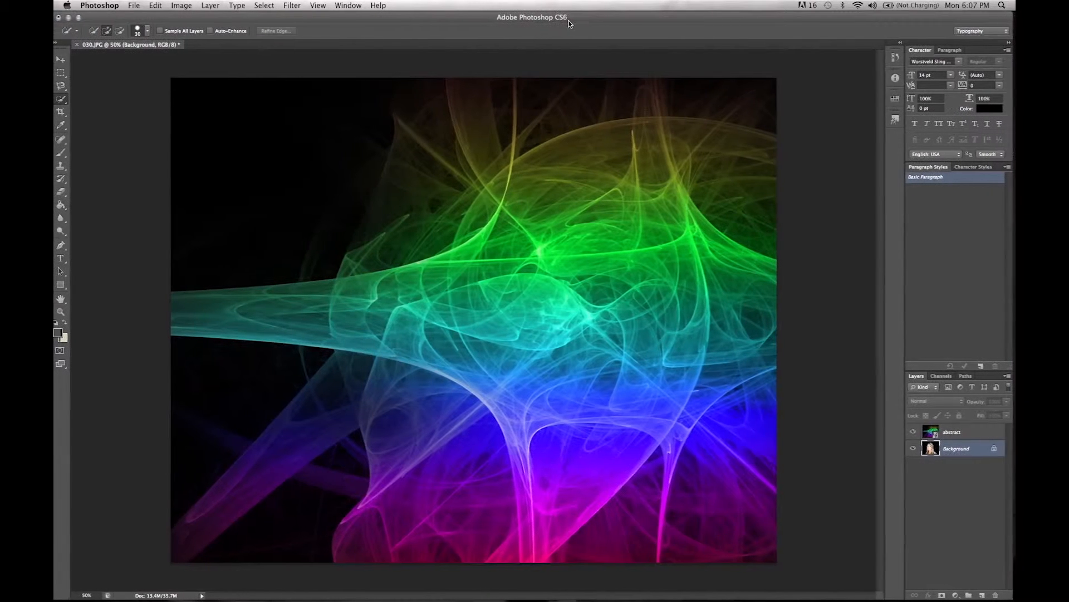
{"action": "right_click", "coordinate": [971, 454]}
{"action": "left_click", "coordinate": [931, 469]}
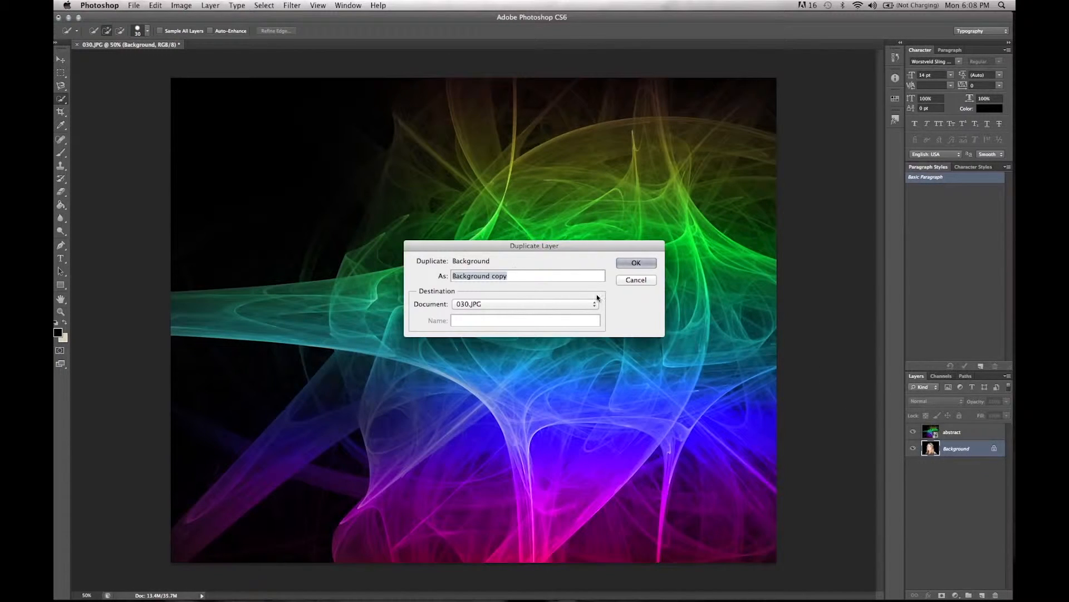
{"action": "left_click", "coordinate": [634, 263]}
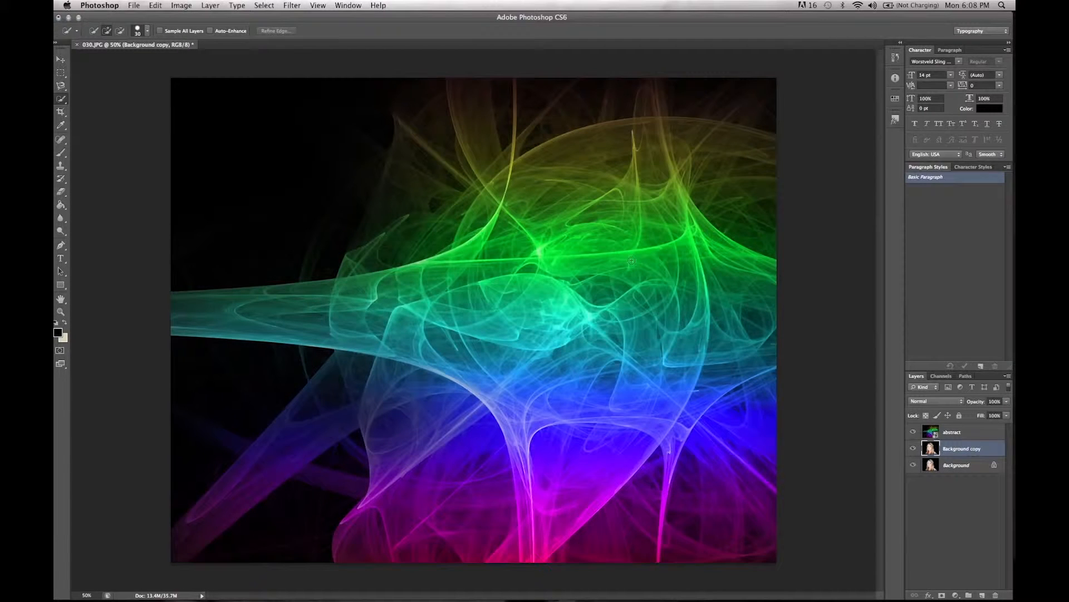
Step: Delete the locked Background layer and move Background copy above the abstract layer
{"action": "left_click", "coordinate": [961, 465]}
{"action": "key", "text": "Delete"}
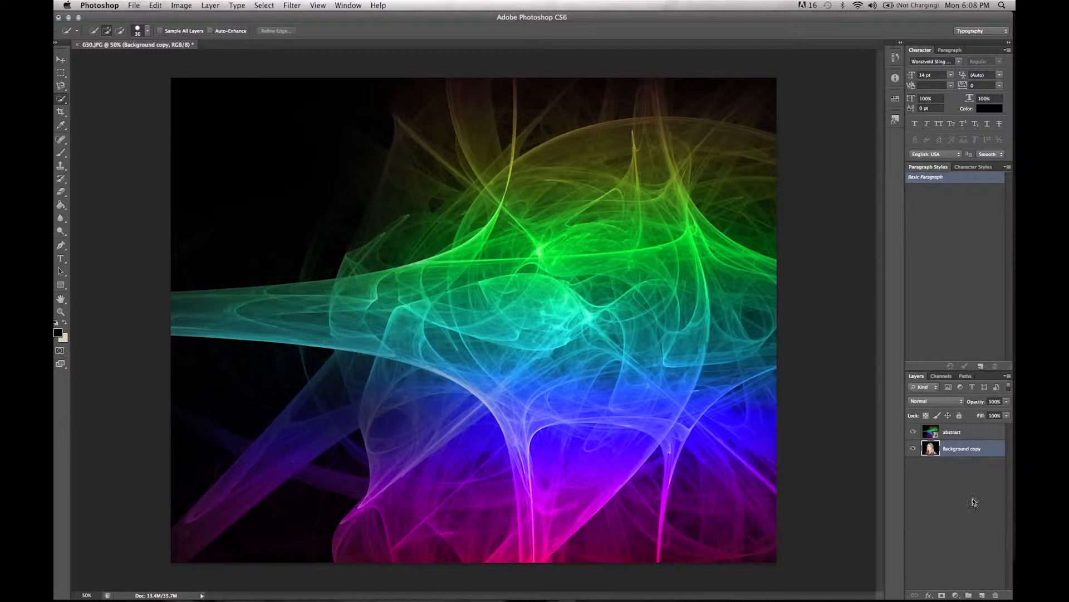
{"action": "left_click_drag", "start_coordinate": [952, 453], "coordinate": [954, 511]}
{"action": "mouse_move", "coordinate": [963, 448]}
{"action": "left_mouse_down"}
{"action": "mouse_move", "coordinate": [962, 415]}
{"action": "mouse_move", "coordinate": [961, 429]}
{"action": "left_mouse_up"}
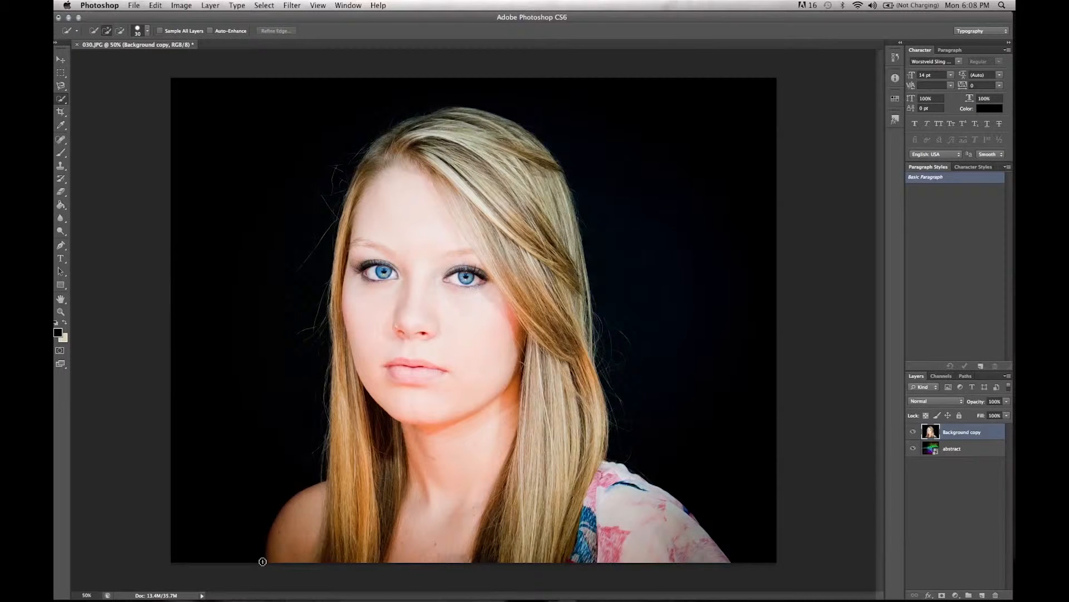
Step: Select the black backdrop around the woman with Quick Selection and invert the selection
{"action": "left_click_drag", "start_coordinate": [269, 510], "coordinate": [304, 387]}
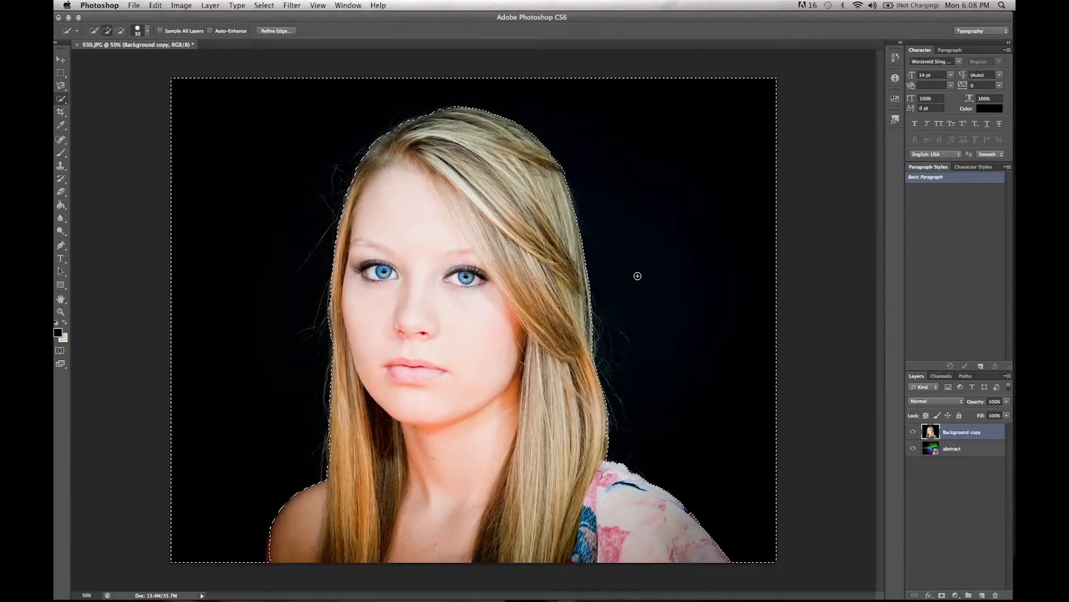
{"action": "left_click", "coordinate": [264, 6]}
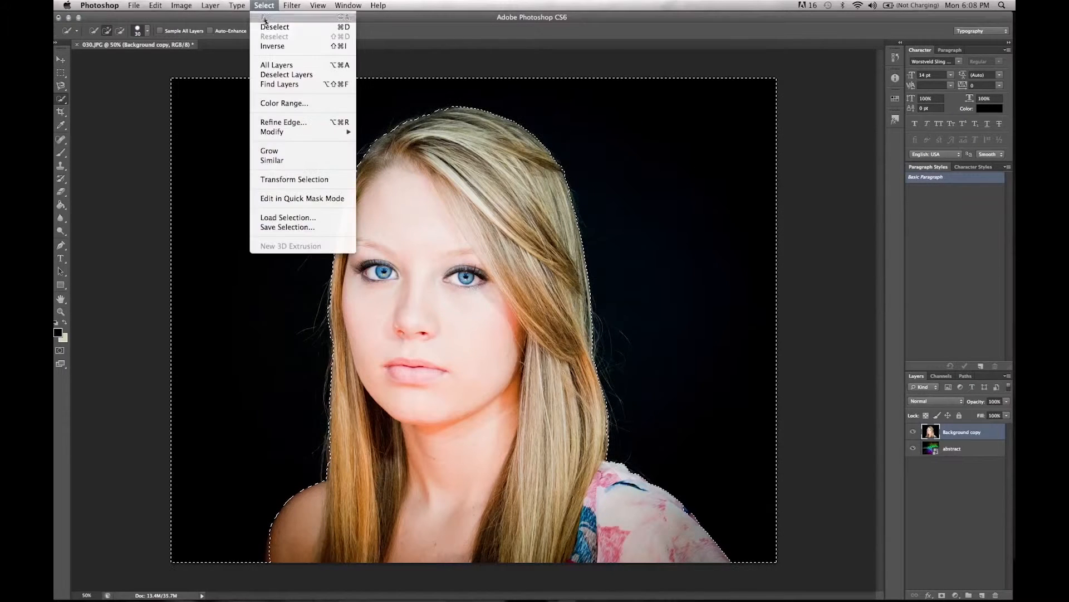
{"action": "left_click", "coordinate": [275, 45]}
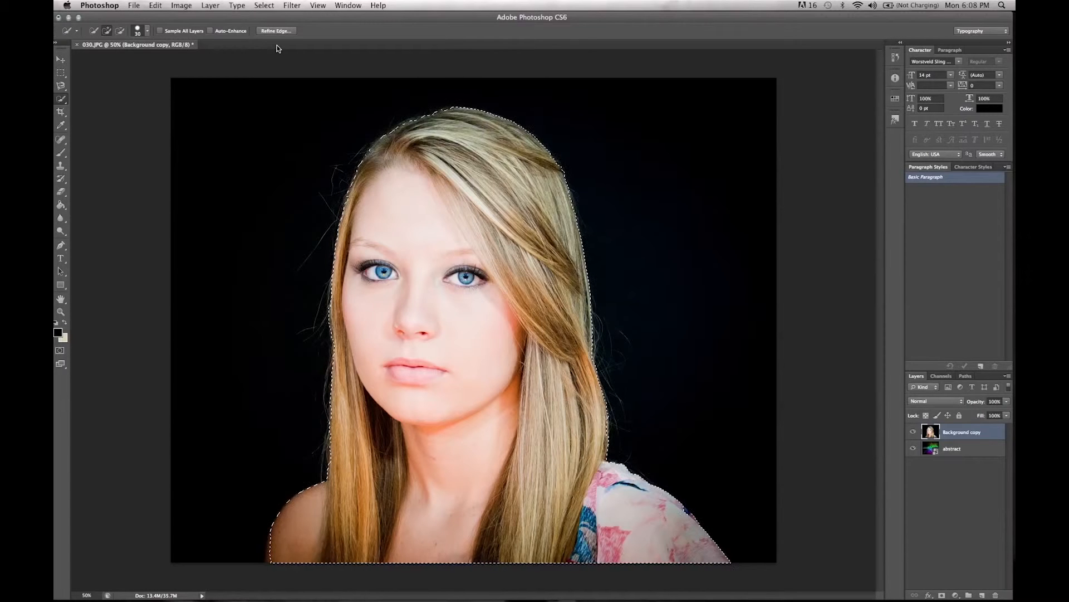
Step: Try clearing the selected area of the Background copy layer, undo it, and open the history of edits
{"action": "key", "text": "Delete"}
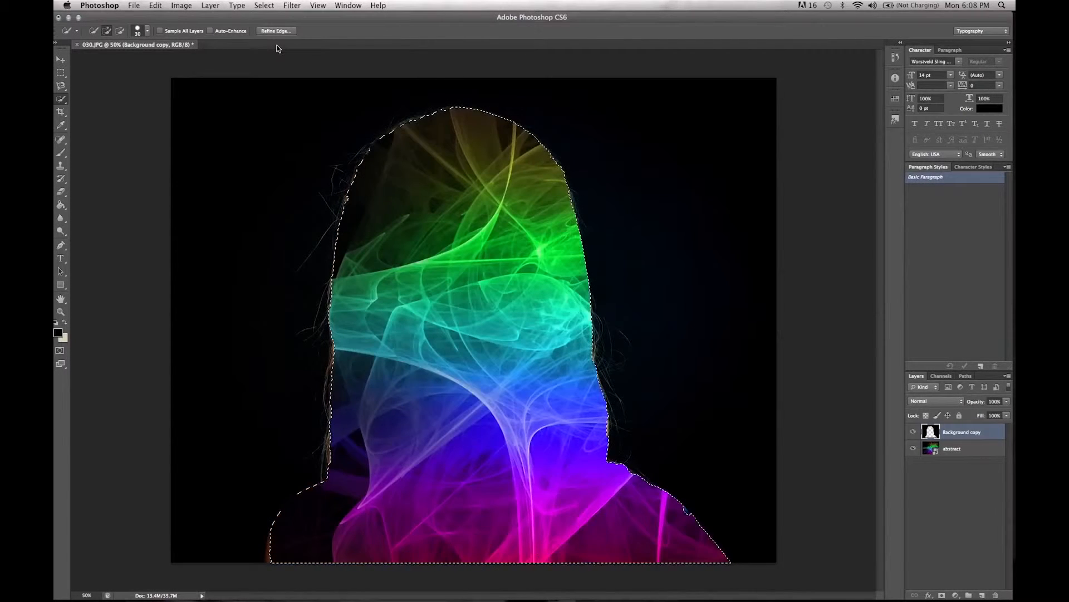
{"action": "key", "text": "super+z"}
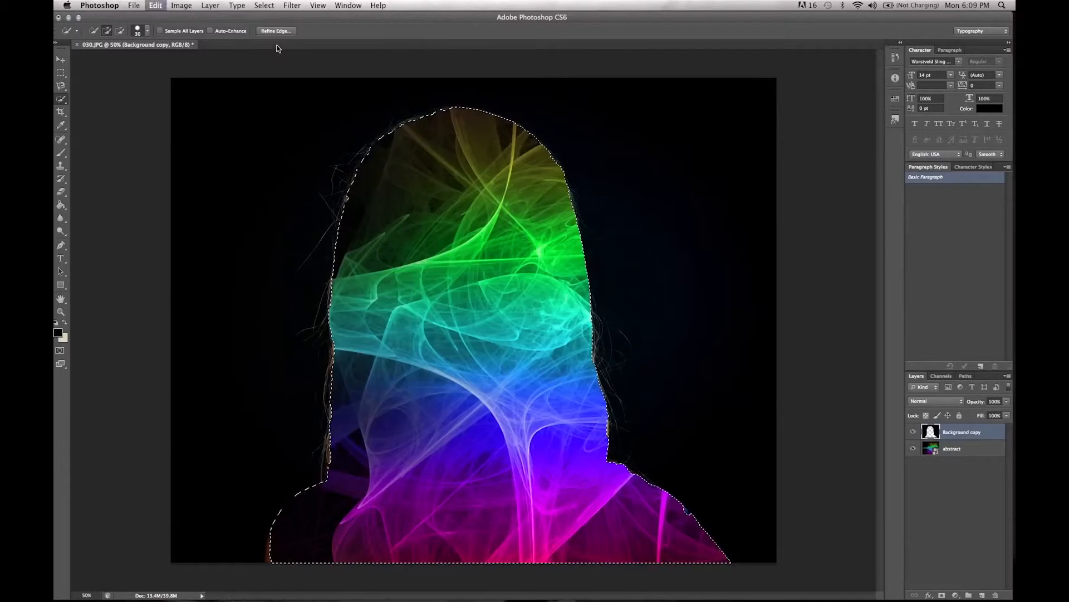
{"action": "left_click", "coordinate": [895, 58]}
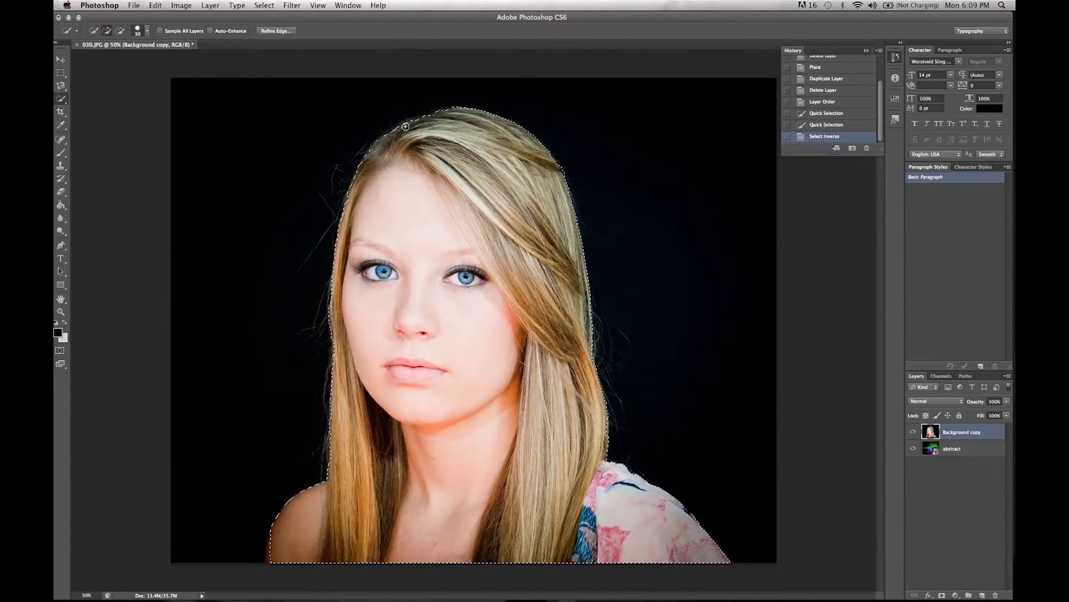
Step: Invert the selection back to the black backdrop and clear it from the Background copy layer
{"action": "left_click", "coordinate": [260, 7]}
{"action": "left_click", "coordinate": [282, 53]}
{"action": "left_click", "coordinate": [264, 5]}
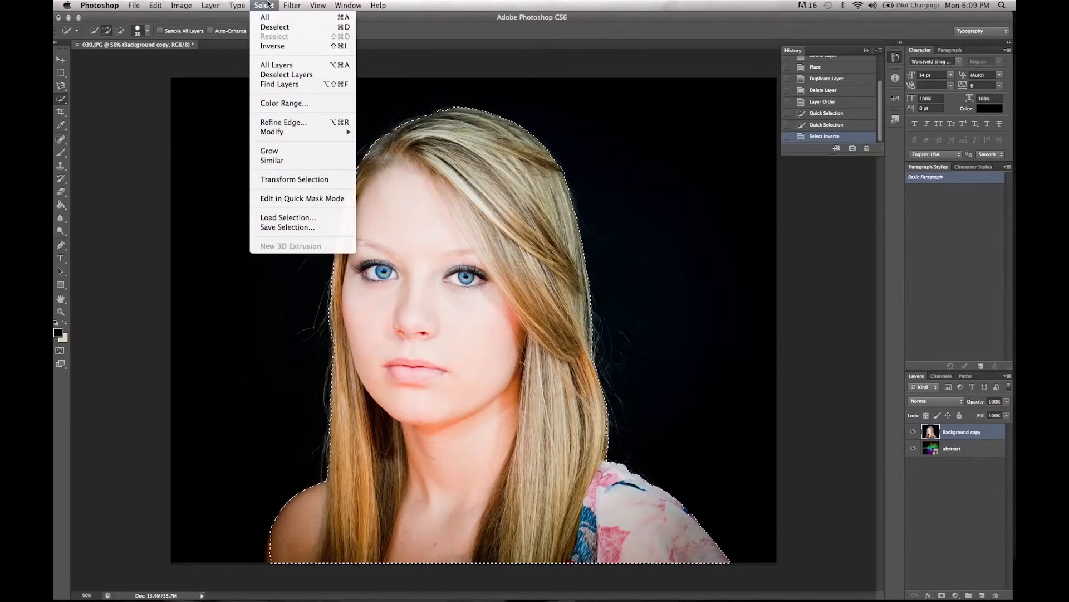
{"action": "left_click", "coordinate": [272, 46]}
{"action": "key", "text": "Delete"}
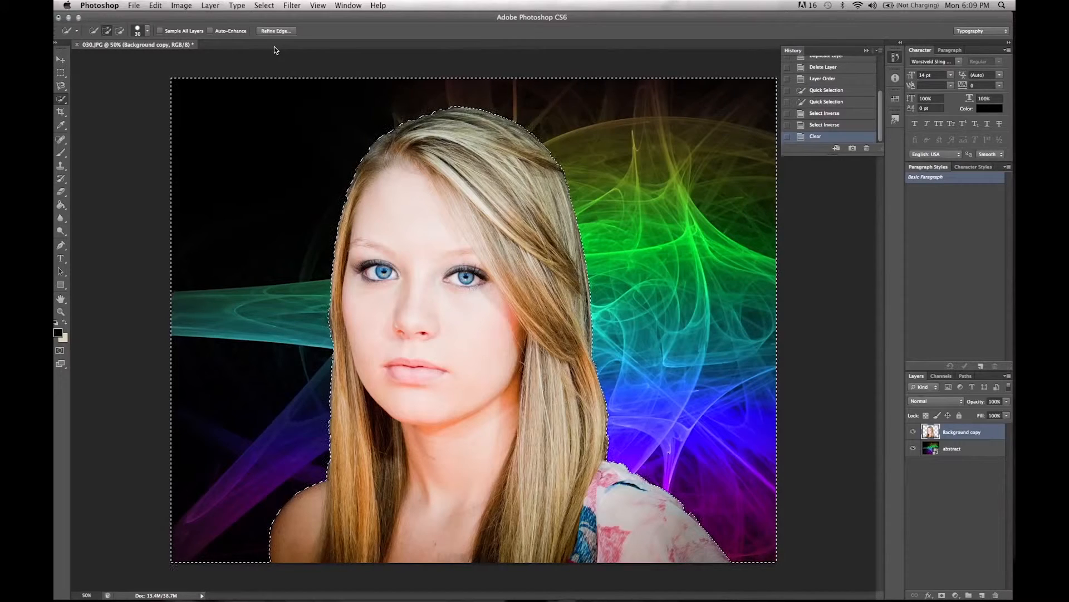
Step: Check the cutout by hiding and reshowing the abstract layer, and deselect the backdrop
{"action": "left_click", "coordinate": [914, 449]}
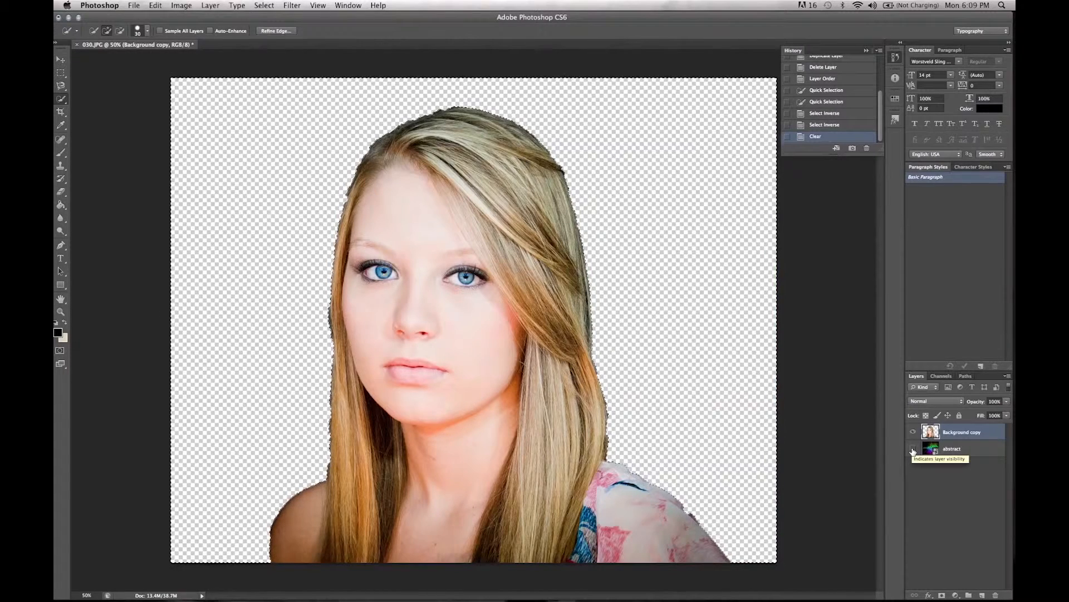
{"action": "left_click", "coordinate": [913, 449]}
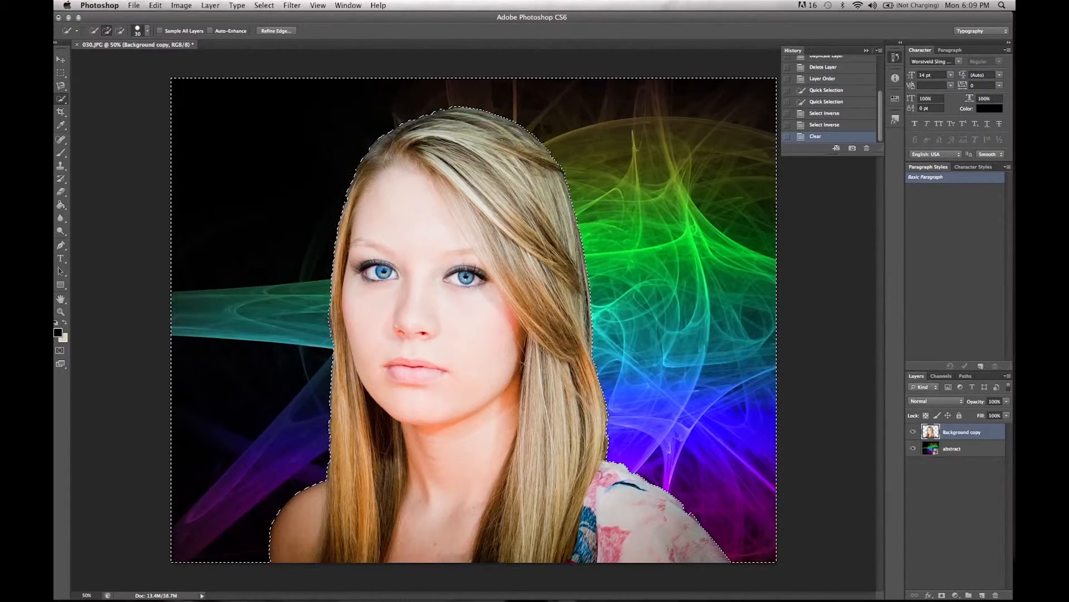
{"action": "left_click", "coordinate": [264, 5]}
{"action": "left_click", "coordinate": [266, 28]}
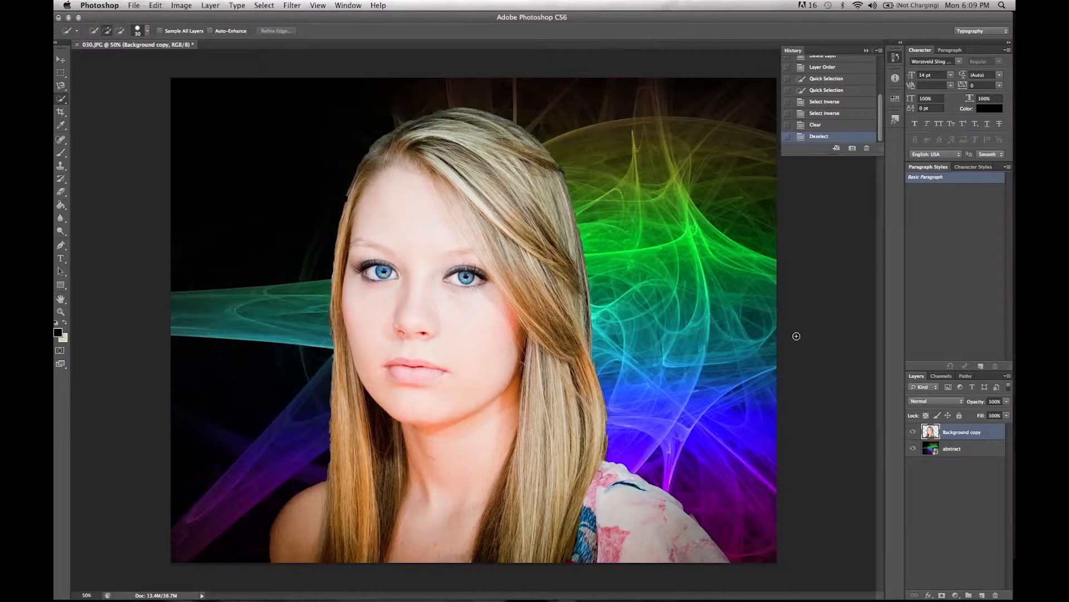
Step: Set up the Eraser with a soft round 77 px brush at low hardness for cleaning the cutout's edges
{"action": "left_click", "coordinate": [62, 191]}
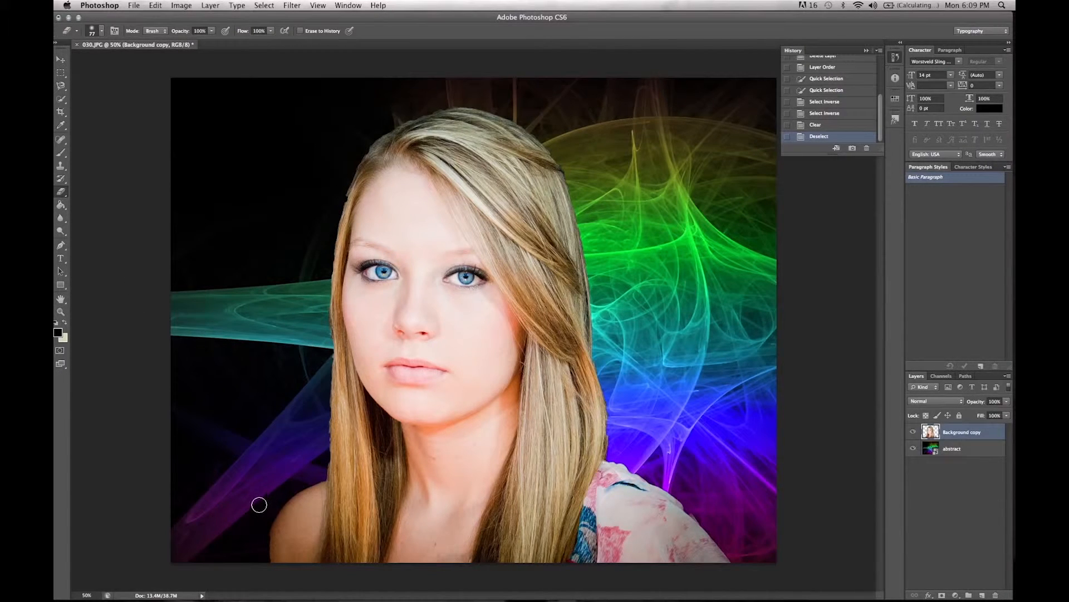
{"action": "left_click", "coordinate": [62, 313]}
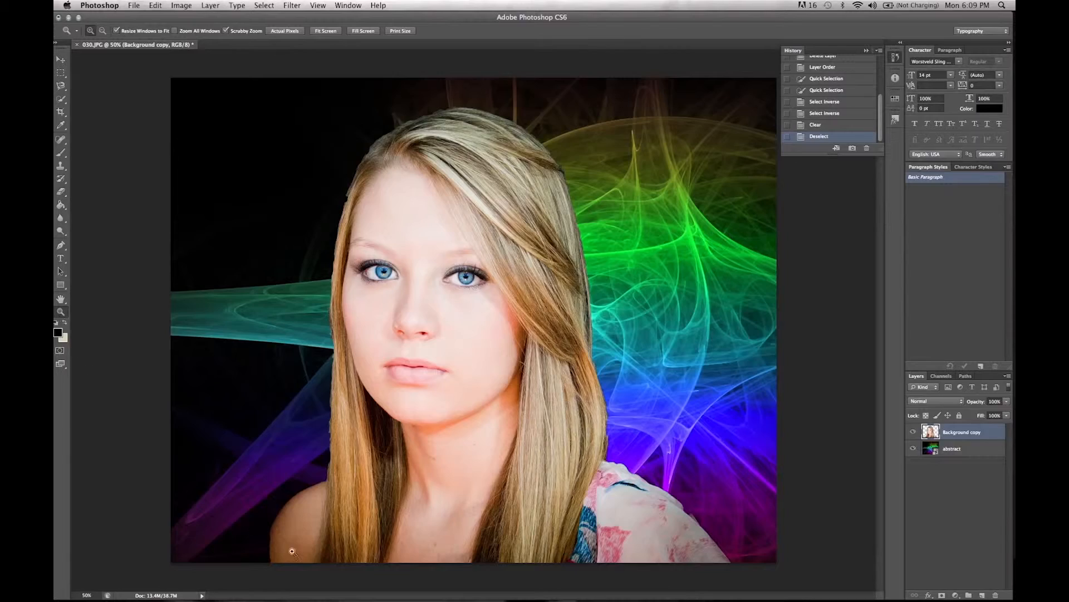
{"action": "left_click", "coordinate": [304, 501]}
{"action": "scroll", "coordinate": [305, 501], "scroll_direction": "down", "scroll_amount": 10}
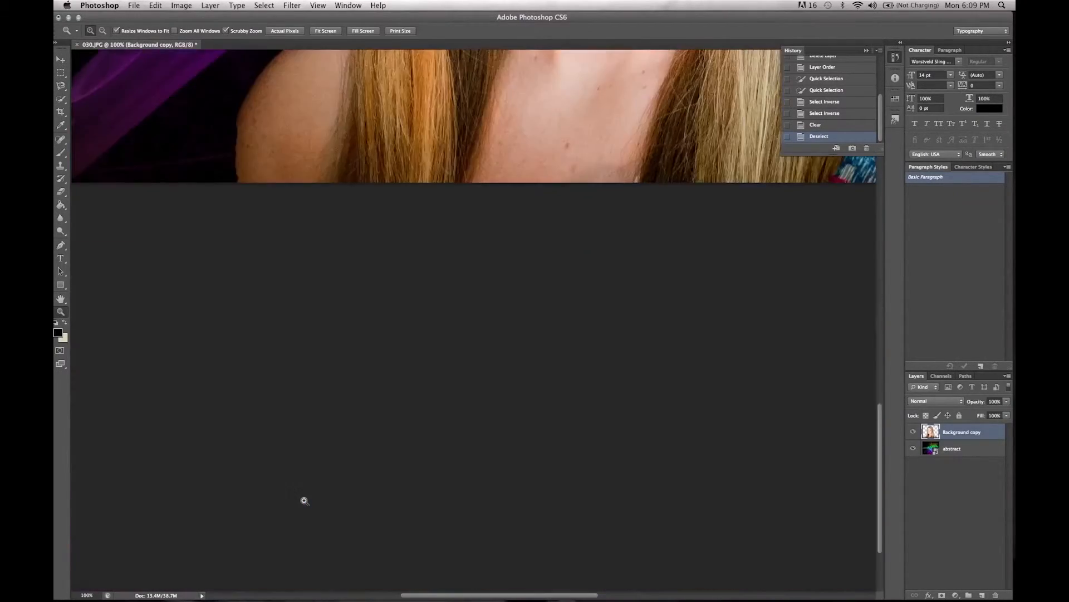
{"action": "scroll", "coordinate": [305, 501], "scroll_direction": "up", "scroll_amount": 10}
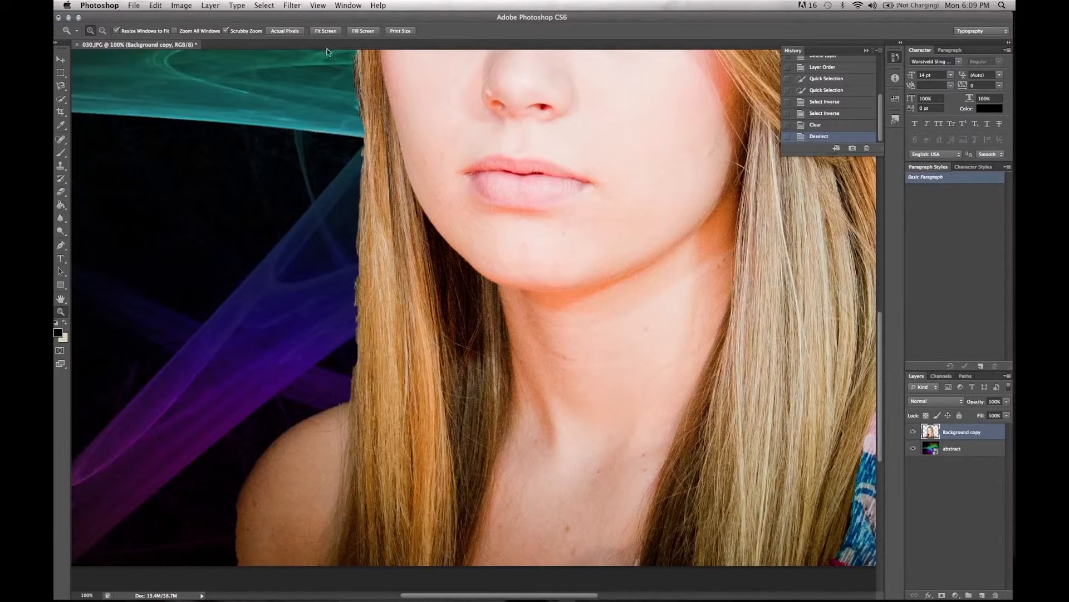
{"action": "scroll", "coordinate": [208, 497], "scroll_direction": "down", "scroll_amount": 5}
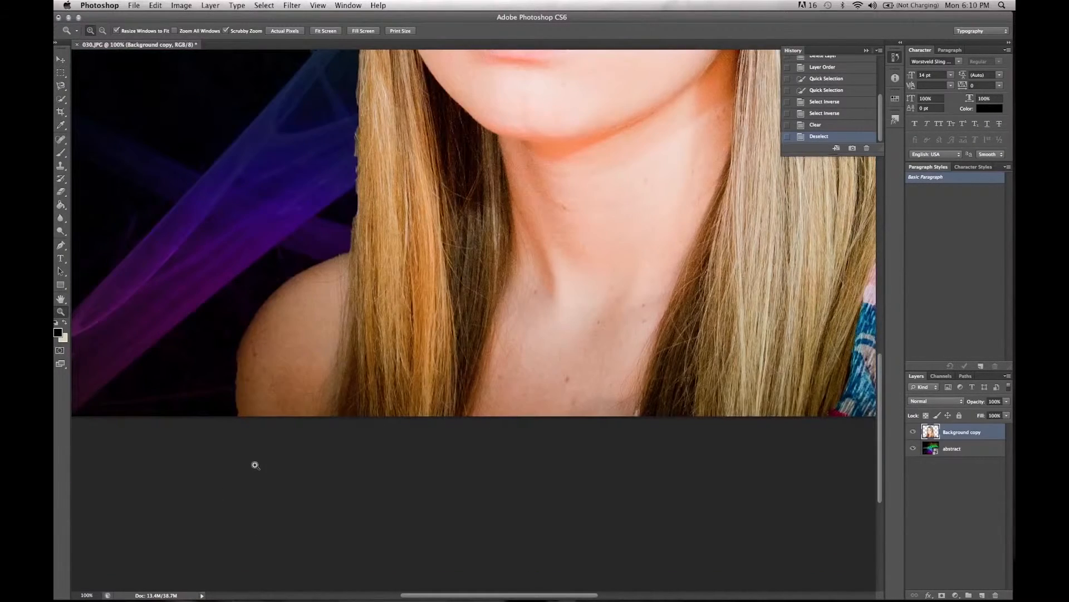
{"action": "scroll", "coordinate": [255, 462], "scroll_direction": "up", "scroll_amount": 8}
{"action": "scroll", "coordinate": [255, 465], "scroll_direction": "down", "scroll_amount": 5}
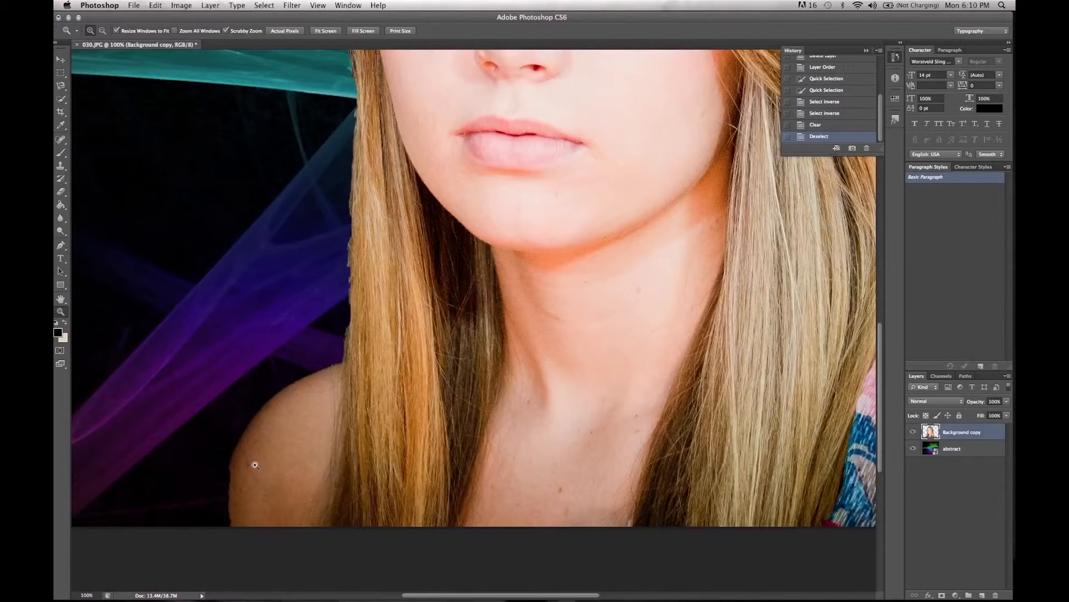
{"action": "left_click", "coordinate": [58, 193]}
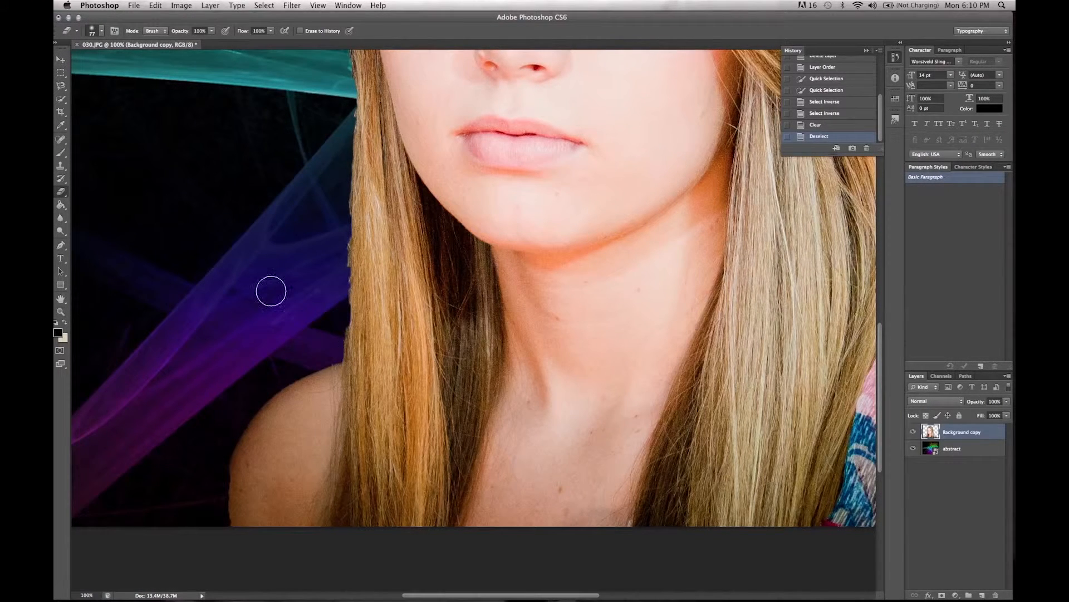
{"action": "left_click", "coordinate": [102, 31]}
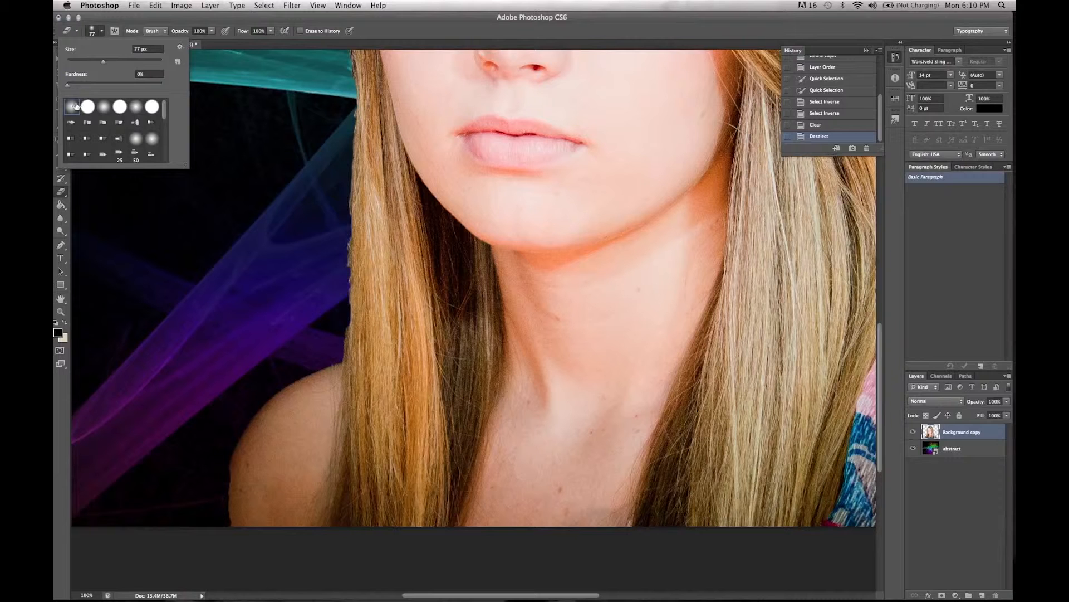
{"action": "left_click_drag", "start_coordinate": [66, 86], "coordinate": [75, 85]}
{"action": "left_click", "coordinate": [149, 21]}
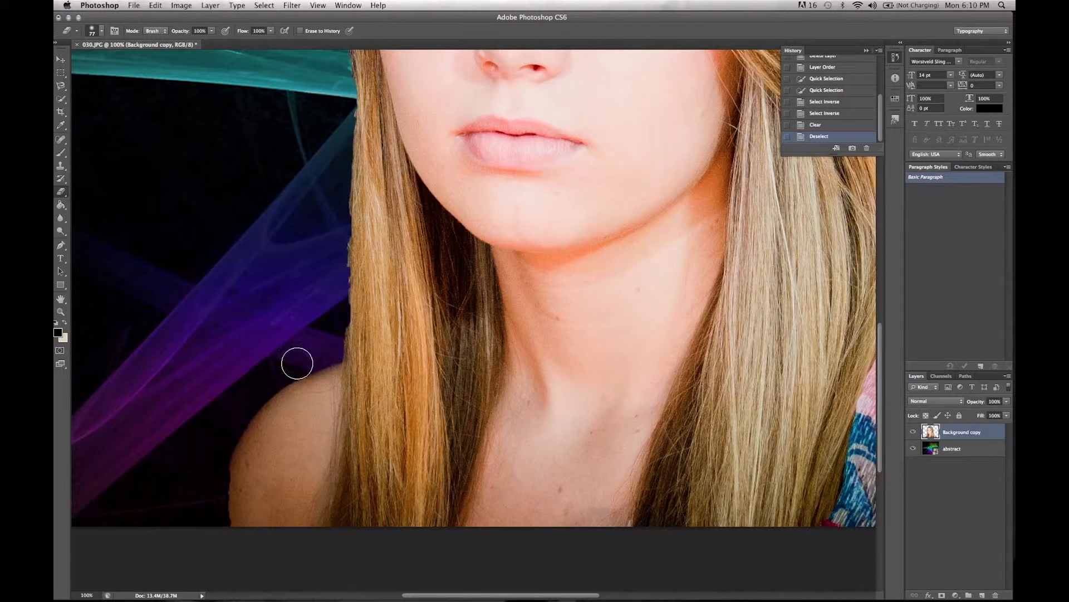
Step: Erase along the outer edge of the woman's bare shoulder to soften the cutout down to the image border
{"action": "left_click_drag", "start_coordinate": [285, 371], "coordinate": [245, 395]}
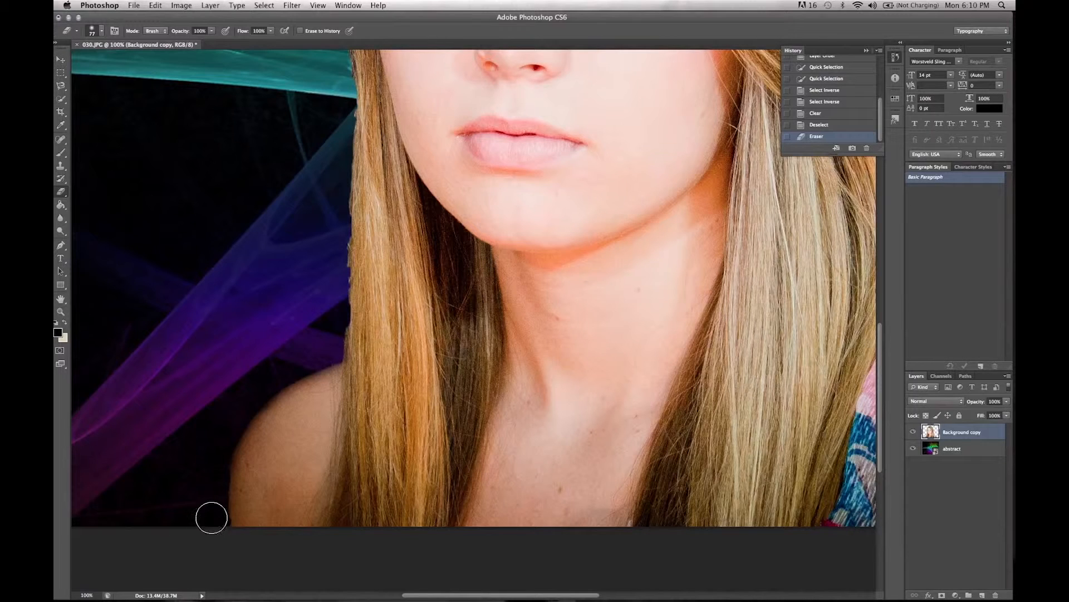
{"action": "left_click_drag", "start_coordinate": [215, 493], "coordinate": [244, 397]}
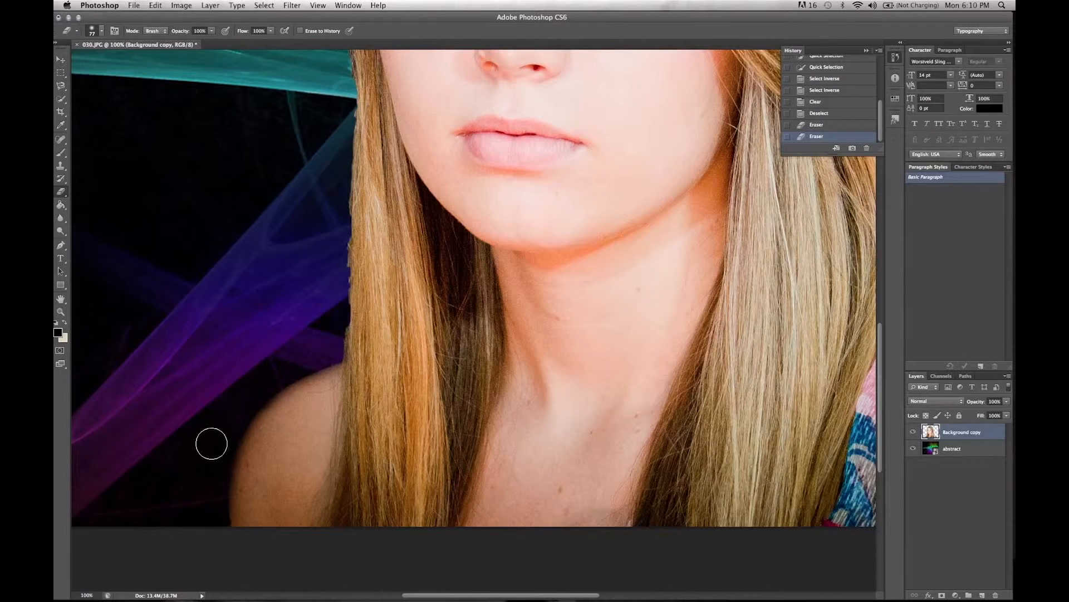
{"action": "left_click_drag", "start_coordinate": [212, 513], "coordinate": [212, 542]}
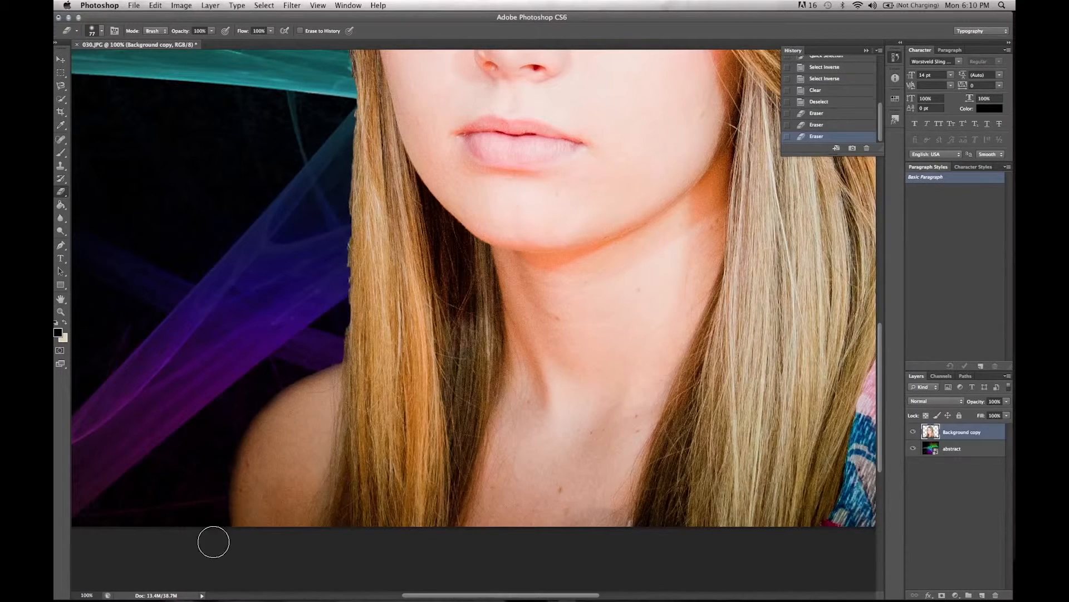
{"action": "scroll", "coordinate": [247, 436], "scroll_direction": "up", "scroll_amount": 8}
{"action": "scroll", "coordinate": [246, 435], "scroll_direction": "down", "scroll_amount": 7}
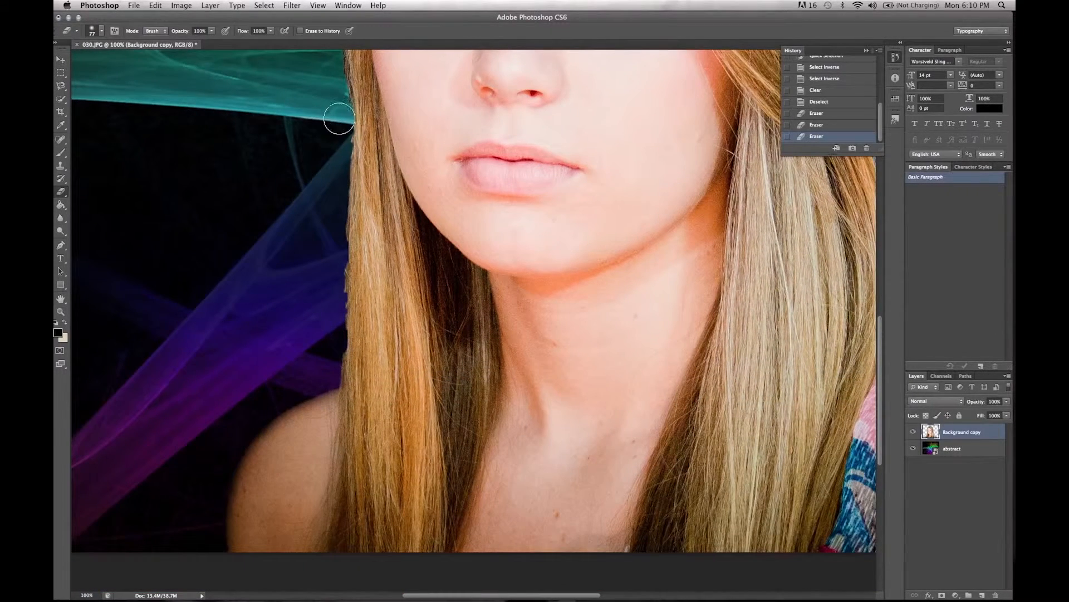
Step: Erase along the outer edge of the long hair above the bare shoulder, from the neck up to eye level
{"action": "mouse_move", "coordinate": [337, 133]}
{"action": "left_mouse_down"}
{"action": "mouse_move", "coordinate": [336, 317]}
{"action": "mouse_move", "coordinate": [297, 395]}
{"action": "mouse_move", "coordinate": [331, 354]}
{"action": "mouse_move", "coordinate": [334, 302]}
{"action": "mouse_move", "coordinate": [323, 379]}
{"action": "mouse_move", "coordinate": [329, 349]}
{"action": "left_mouse_up"}
{"action": "scroll", "coordinate": [329, 350], "scroll_direction": "up", "scroll_amount": 5}
{"action": "scroll", "coordinate": [329, 350], "scroll_direction": "up", "scroll_amount": 2}
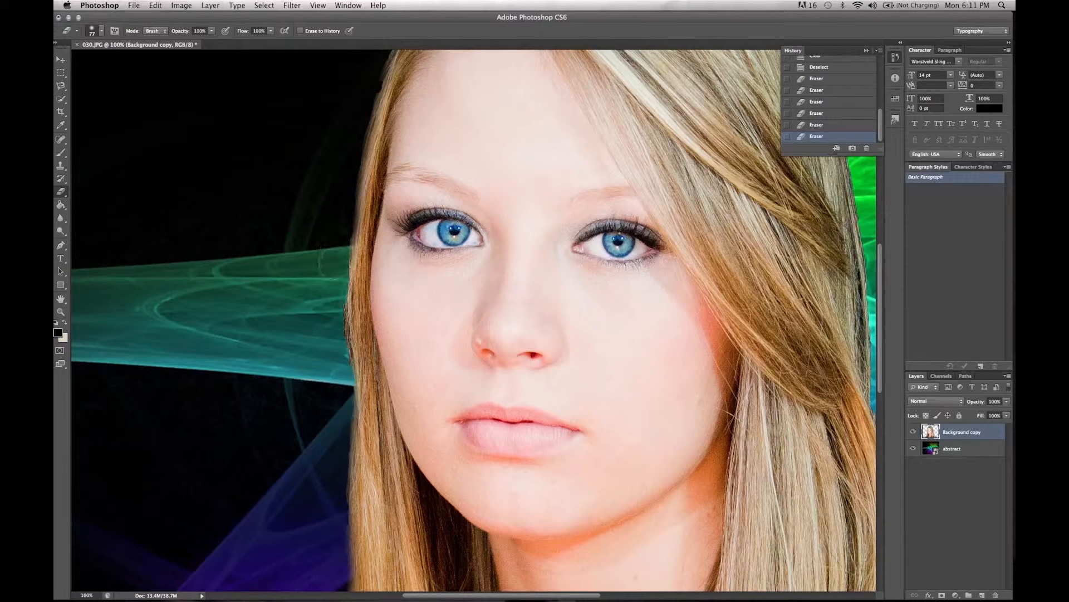
{"action": "left_click", "coordinate": [333, 277]}
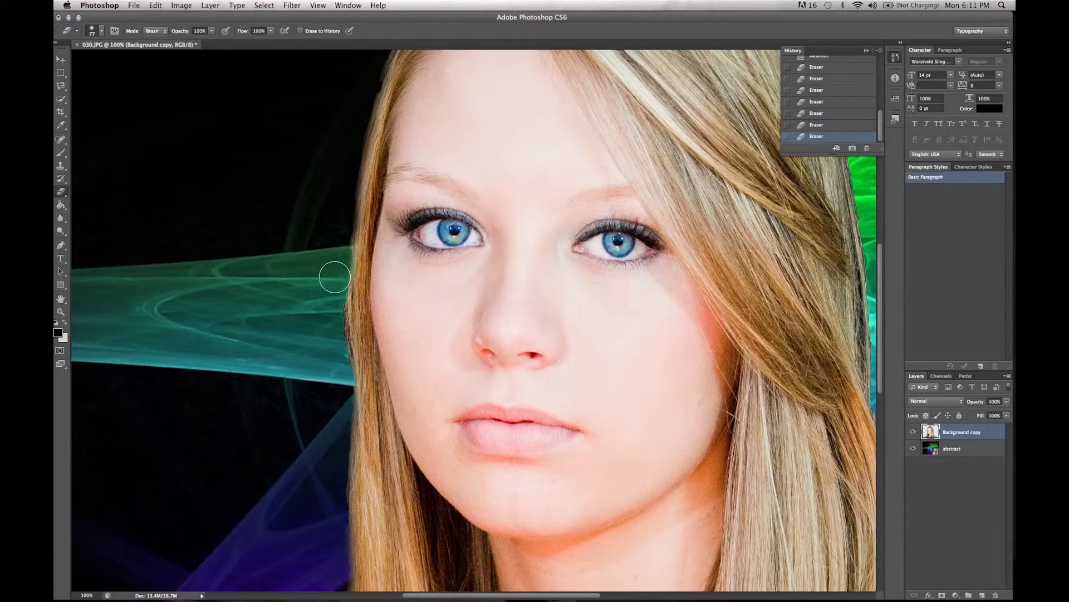
{"action": "left_click_drag", "start_coordinate": [332, 297], "coordinate": [330, 355]}
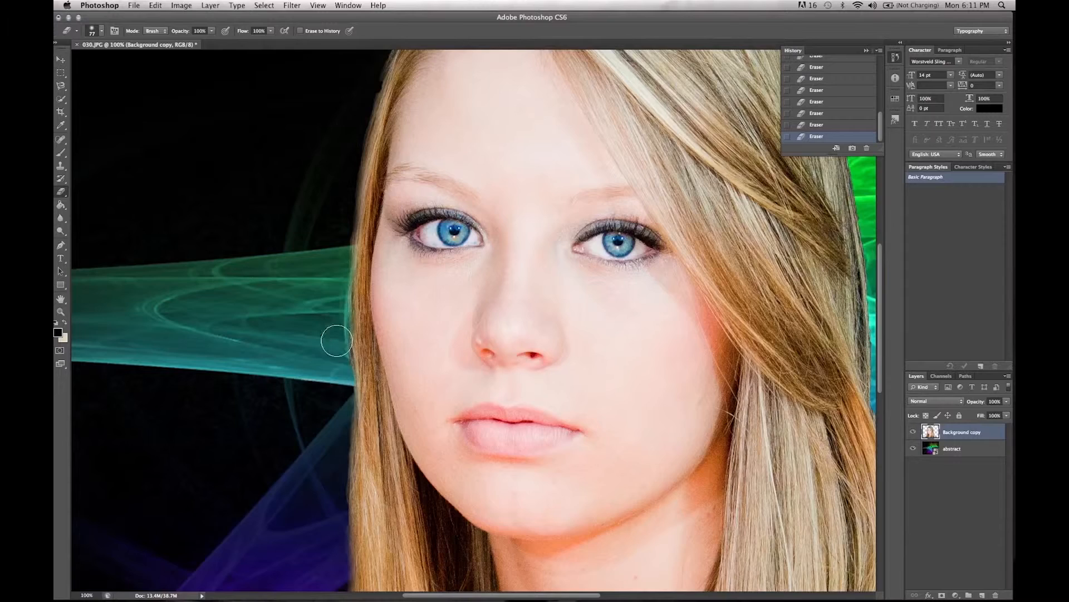
Step: Erase around the crown and down the hair's edge over the green and blue backdrop to the patterned shoulder
{"action": "scroll", "coordinate": [337, 378], "scroll_direction": "up", "scroll_amount": 5}
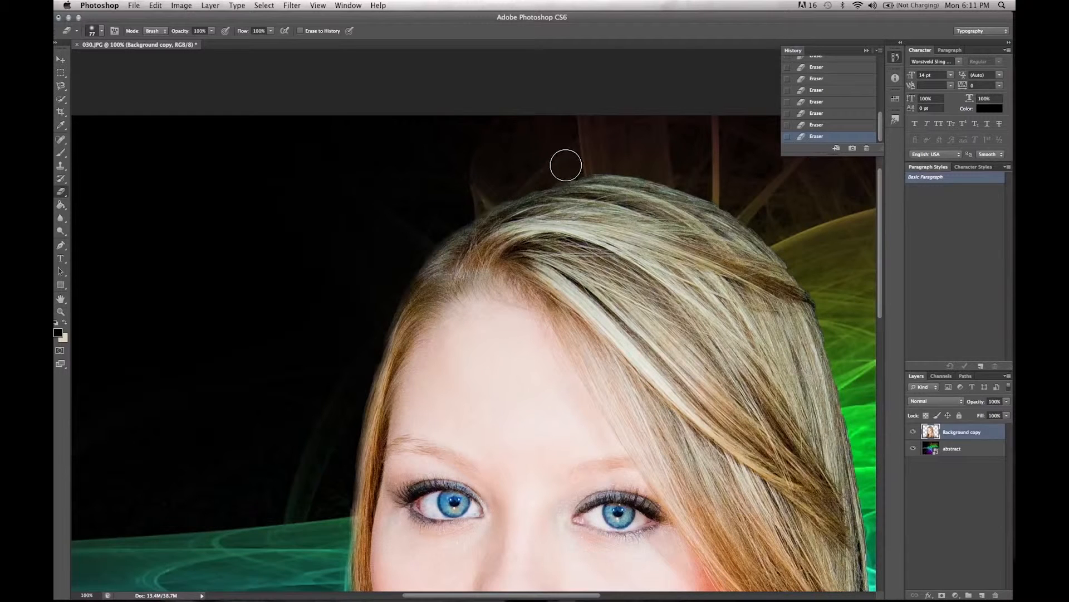
{"action": "scroll", "coordinate": [624, 158], "scroll_direction": "down", "scroll_amount": 5}
{"action": "scroll", "coordinate": [625, 158], "scroll_direction": "right", "scroll_amount": 10}
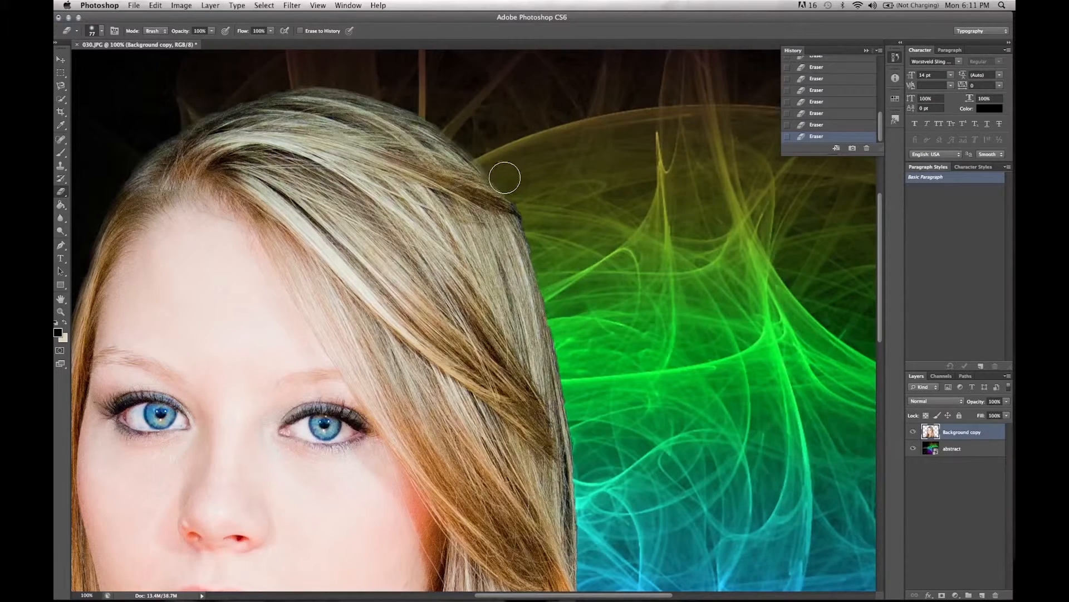
{"action": "scroll", "coordinate": [544, 245], "scroll_direction": "down", "scroll_amount": 4}
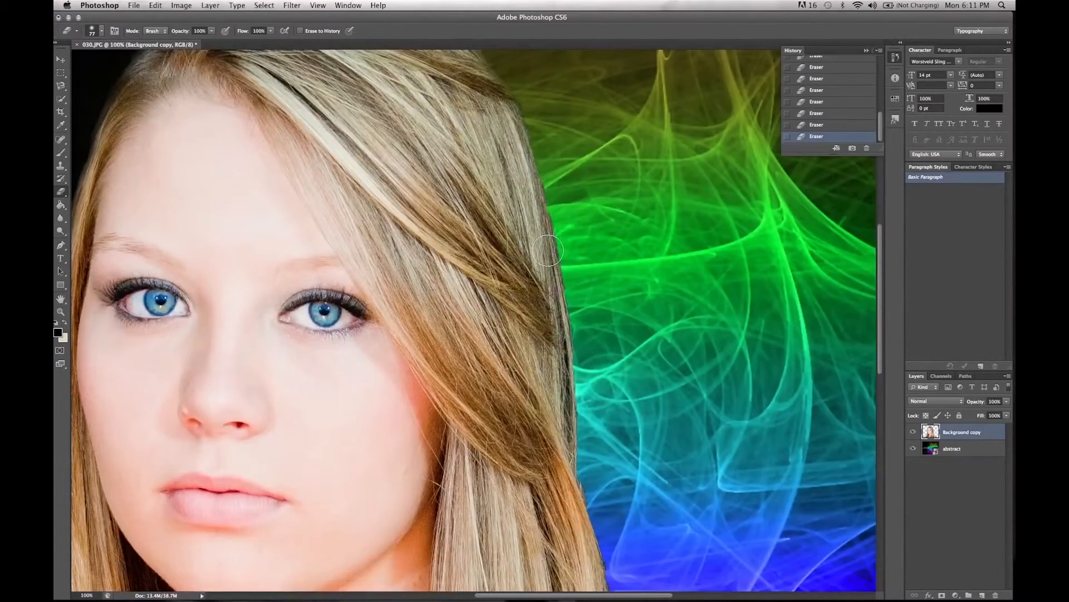
{"action": "mouse_move", "coordinate": [529, 88]}
{"action": "left_mouse_down"}
{"action": "mouse_move", "coordinate": [585, 352]}
{"action": "mouse_move", "coordinate": [575, 281]}
{"action": "left_mouse_up"}
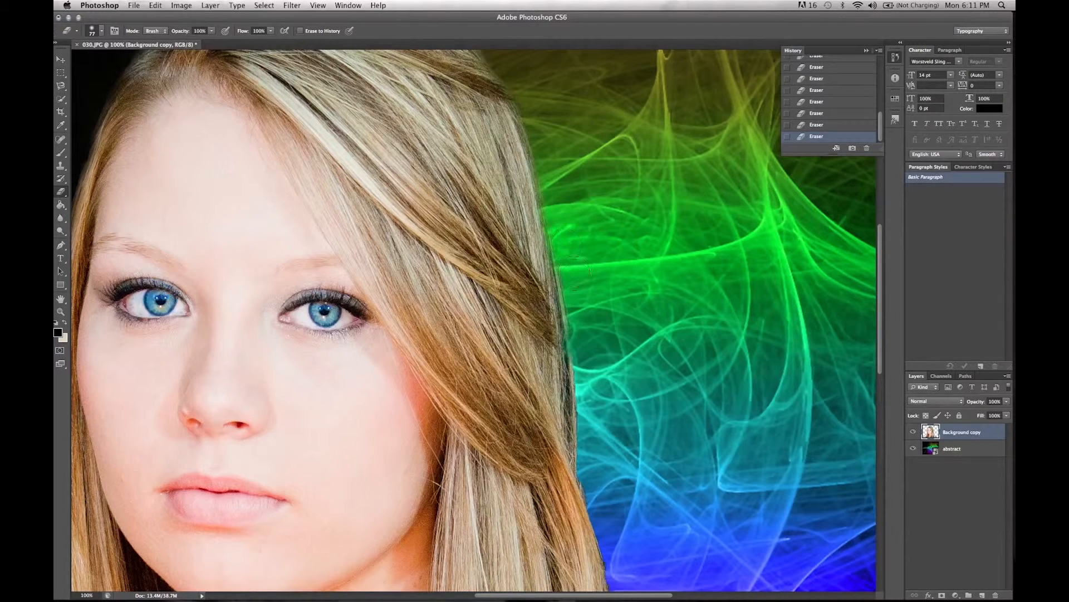
{"action": "scroll", "coordinate": [580, 287], "scroll_direction": "down", "scroll_amount": 5}
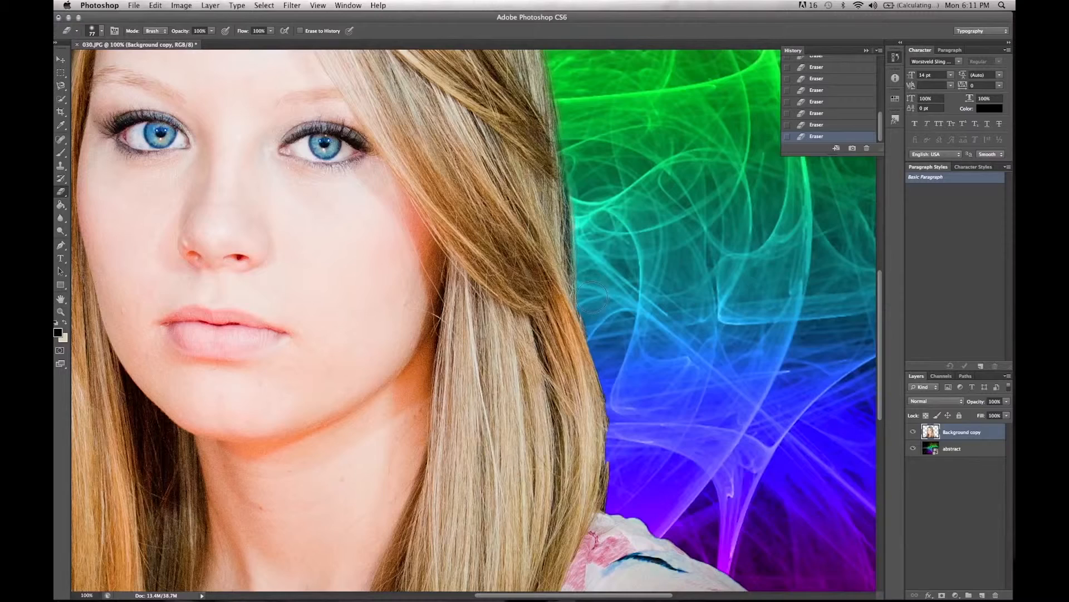
{"action": "scroll", "coordinate": [604, 336], "scroll_direction": "down", "scroll_amount": 3}
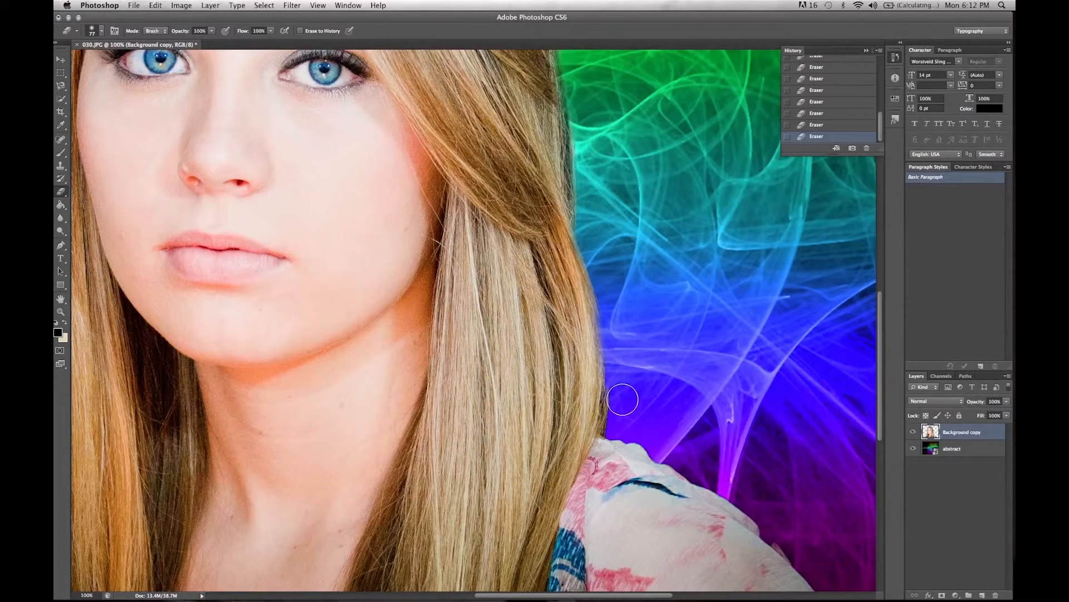
{"action": "mouse_move", "coordinate": [614, 418]}
{"action": "left_mouse_down"}
{"action": "mouse_move", "coordinate": [613, 436]}
{"action": "mouse_move", "coordinate": [616, 406]}
{"action": "mouse_move", "coordinate": [616, 423]}
{"action": "mouse_move", "coordinate": [691, 486]}
{"action": "left_mouse_up"}
{"action": "key", "text": "z"}
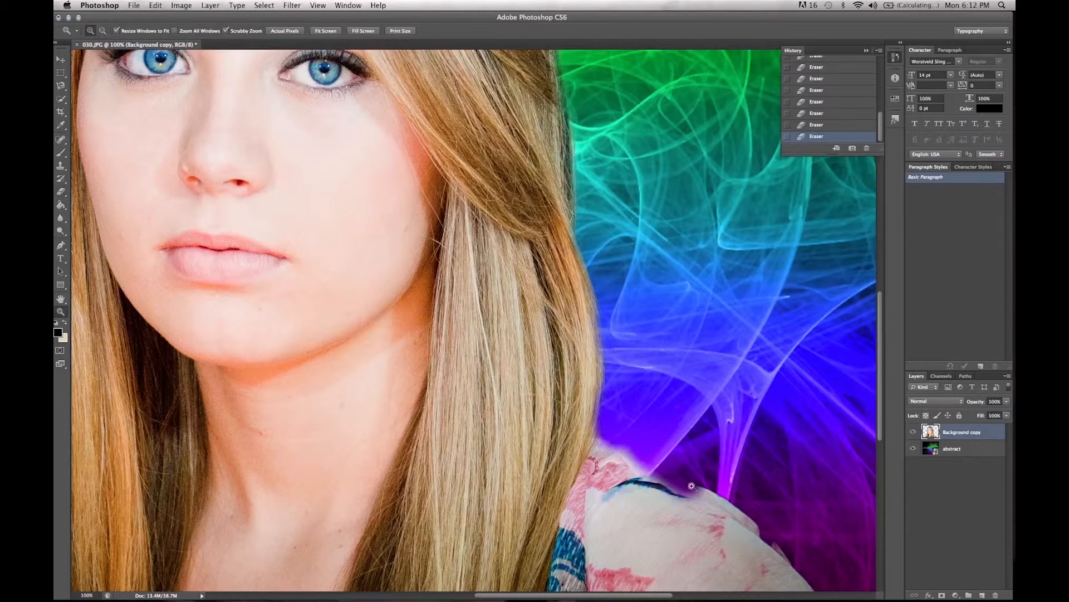
{"action": "left_click", "coordinate": [809, 127]}
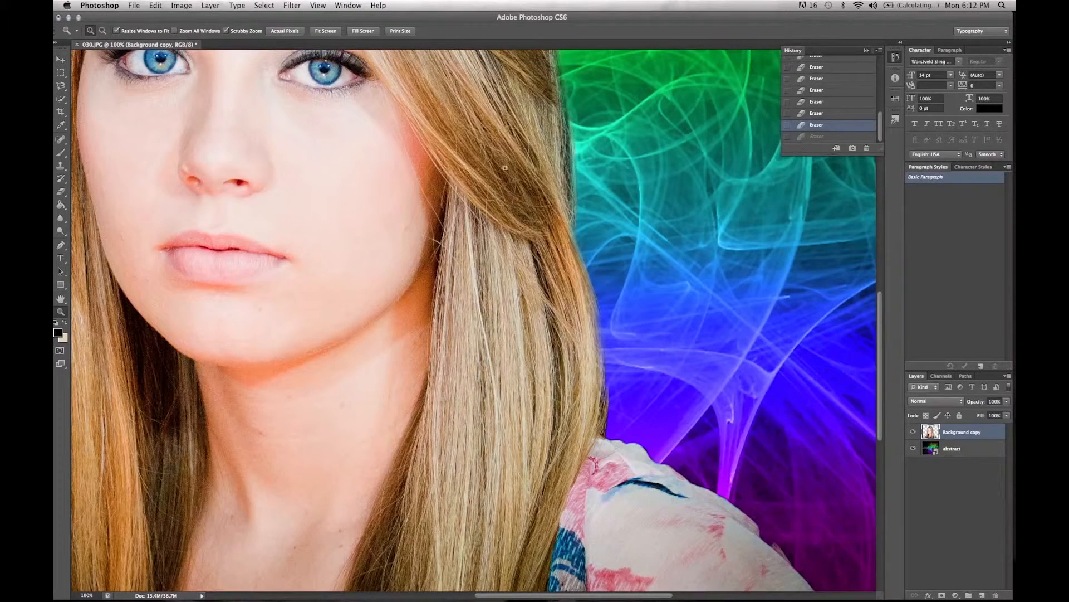
Step: Soften the patterned shirt's shoulder edge with the Eraser, from the hair down to the image border
{"action": "left_click", "coordinate": [63, 193]}
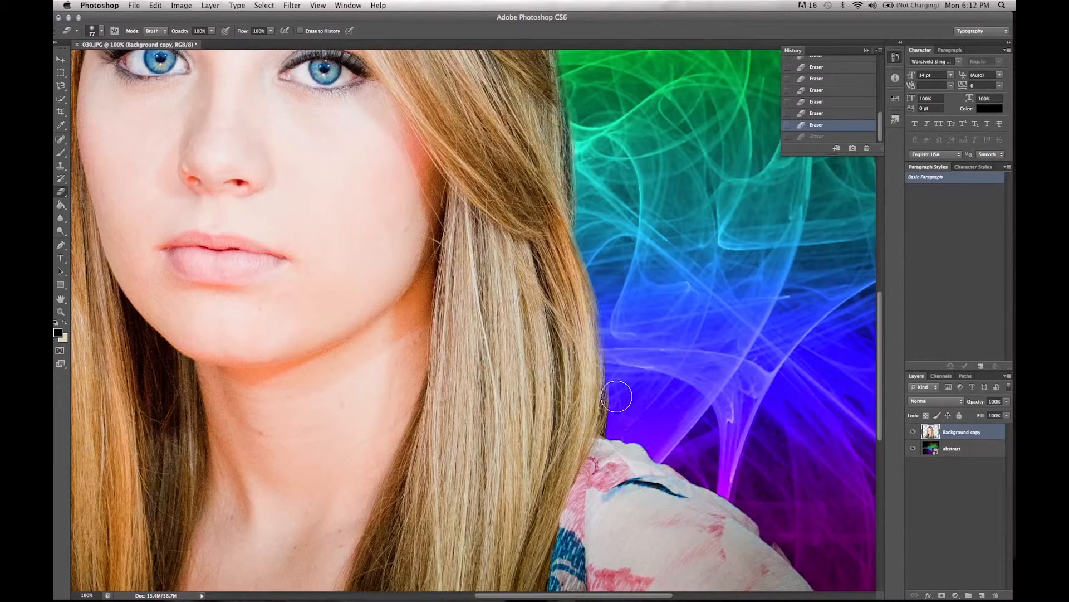
{"action": "mouse_move", "coordinate": [619, 426]}
{"action": "left_mouse_down"}
{"action": "mouse_move", "coordinate": [665, 450]}
{"action": "mouse_move", "coordinate": [627, 430]}
{"action": "mouse_move", "coordinate": [819, 589]}
{"action": "left_mouse_up"}
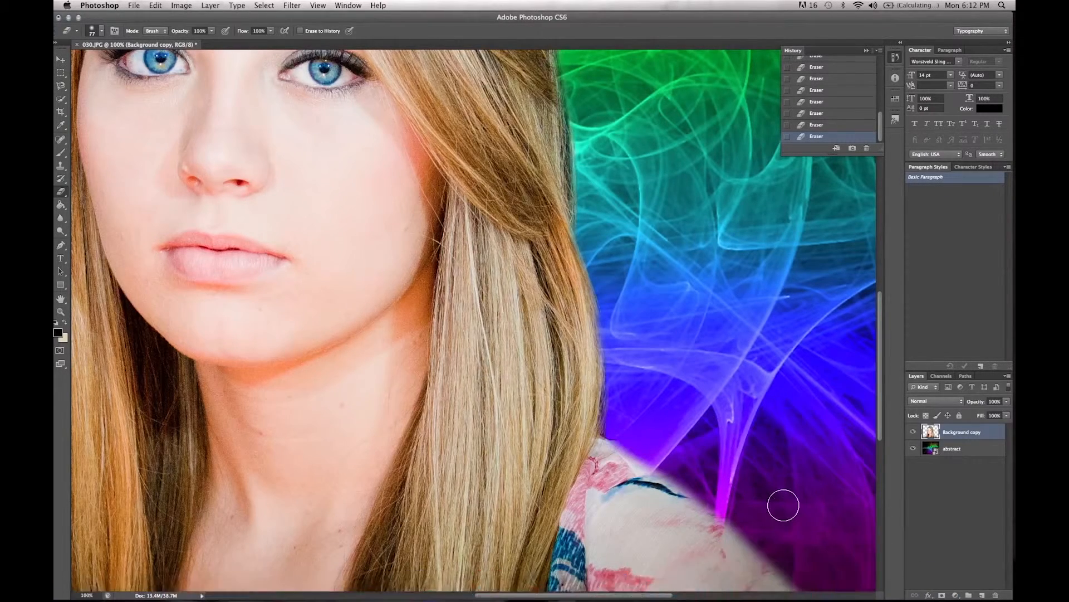
{"action": "scroll", "coordinate": [780, 503], "scroll_direction": "down", "scroll_amount": 10}
{"action": "mouse_move", "coordinate": [848, 329]}
{"action": "left_mouse_down"}
{"action": "mouse_move", "coordinate": [830, 272]}
{"action": "mouse_move", "coordinate": [864, 329]}
{"action": "left_mouse_up"}
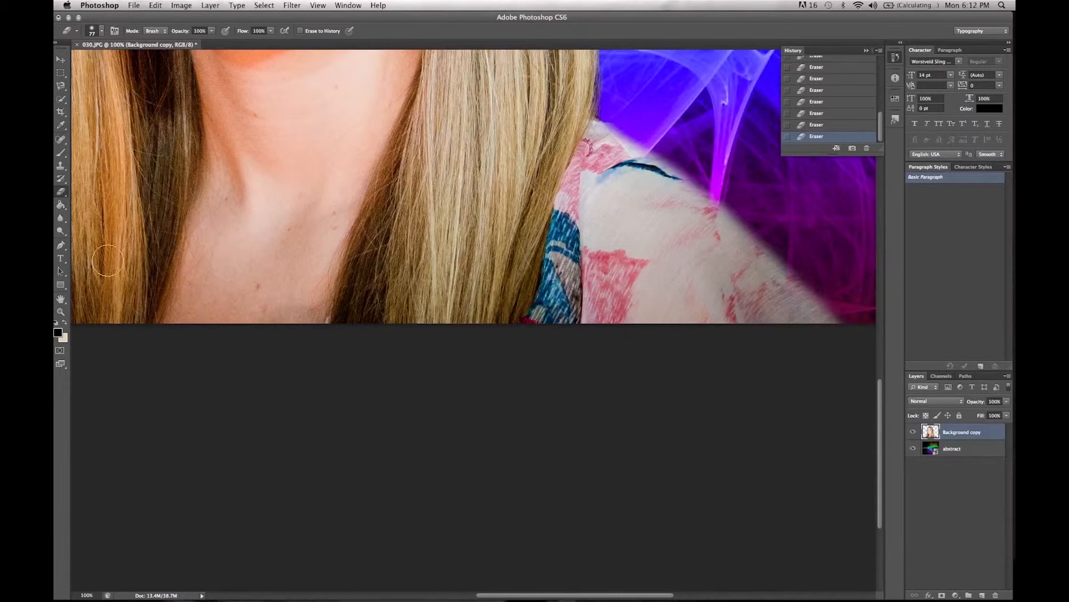
Step: Blur the cutout's outer edges with the Blur tool at 50% strength and check them by hiding and reshowing the abstract layer
{"action": "key", "text": "z"}
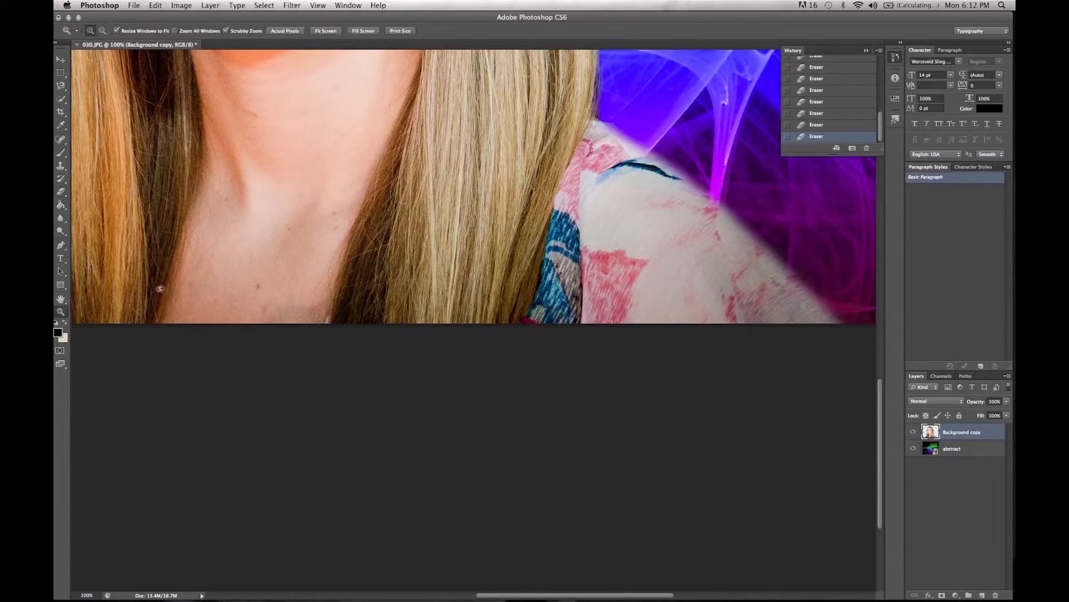
{"action": "left_click", "coordinate": [206, 251], "text": "alt"}
{"action": "left_click", "coordinate": [203, 246], "text": "alt"}
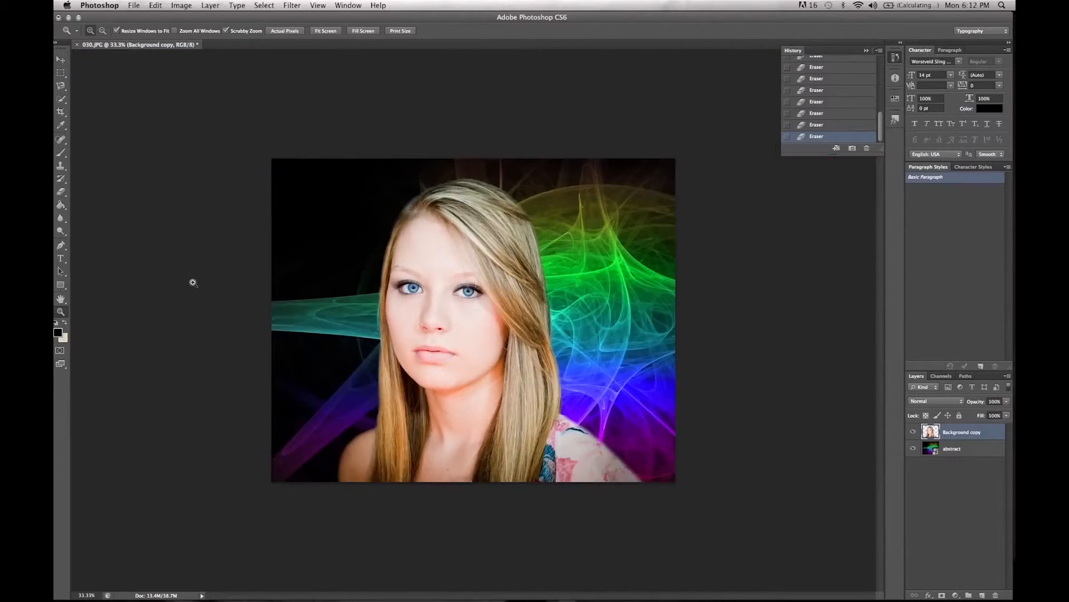
{"action": "left_click", "coordinate": [431, 325]}
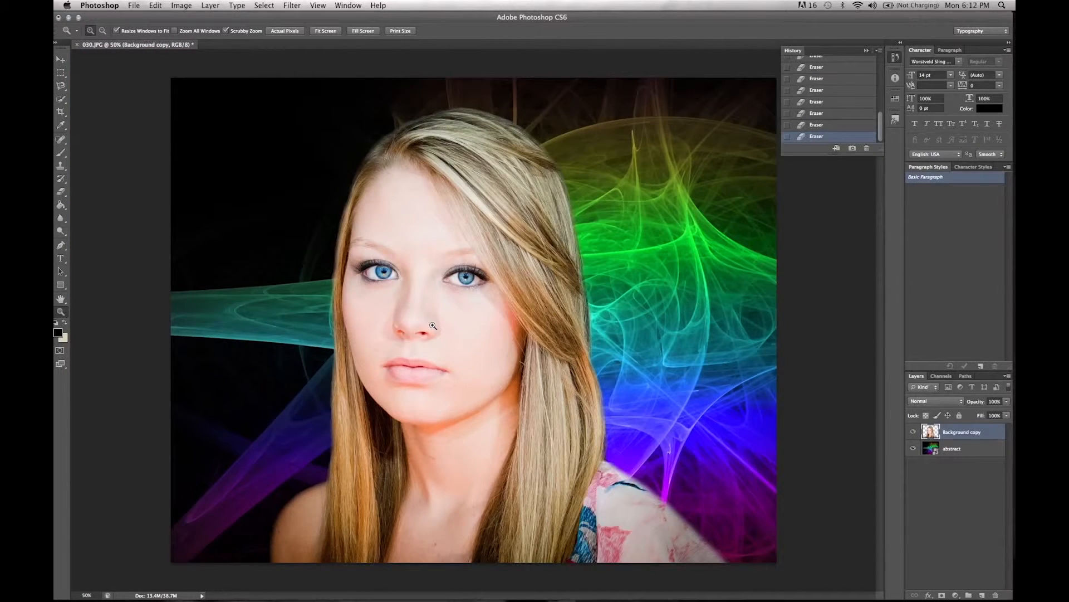
{"action": "left_click", "coordinate": [62, 218]}
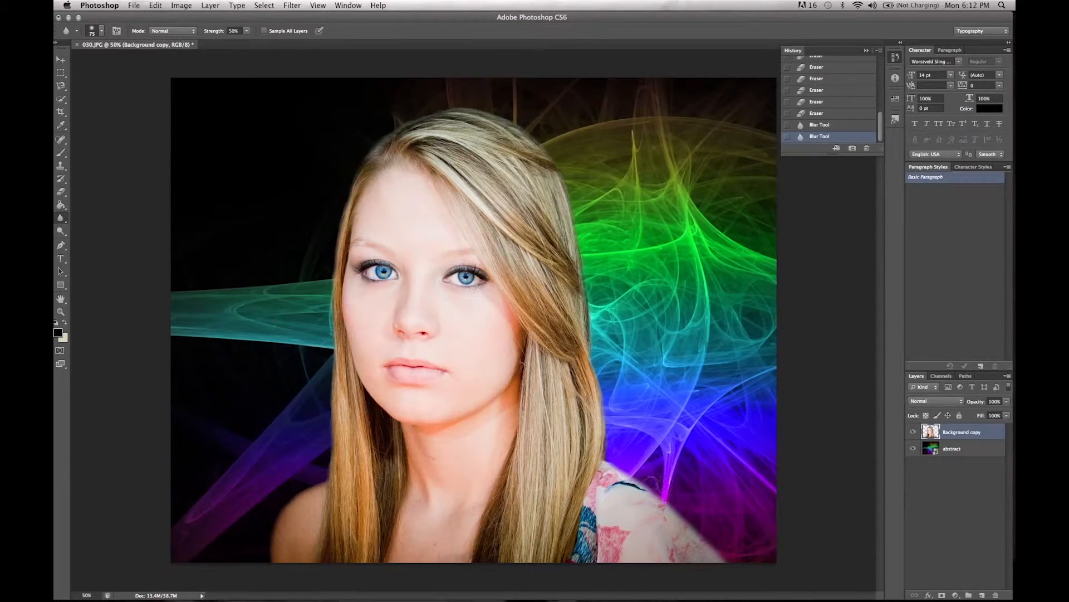
{"action": "left_click_drag", "start_coordinate": [753, 577], "coordinate": [764, 583]}
{"action": "left_click_drag", "start_coordinate": [295, 500], "coordinate": [330, 474]}
{"action": "left_click", "coordinate": [913, 449]}
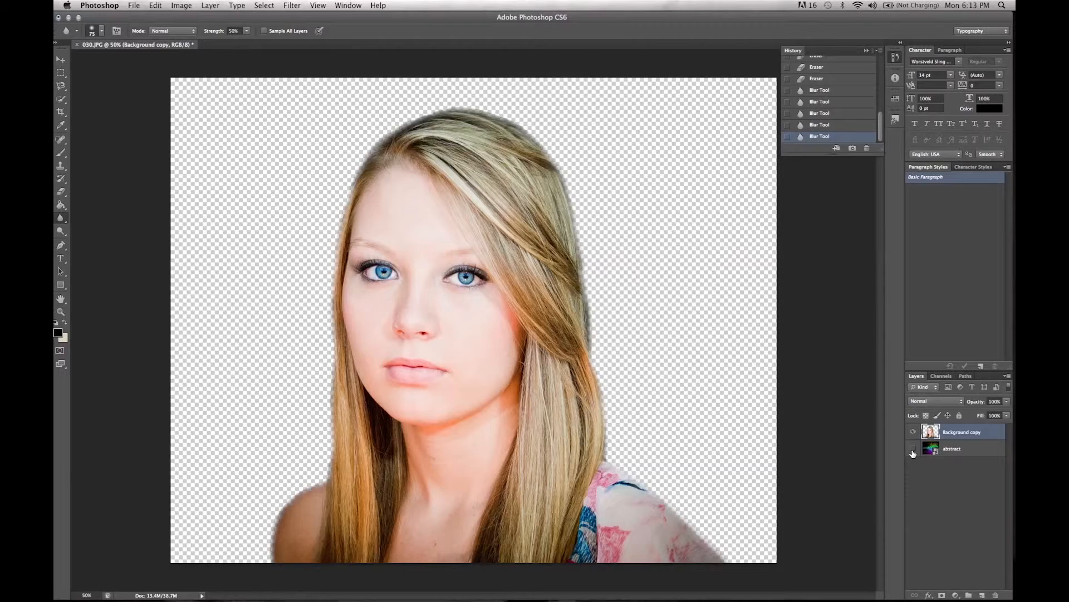
{"action": "left_click", "coordinate": [913, 449]}
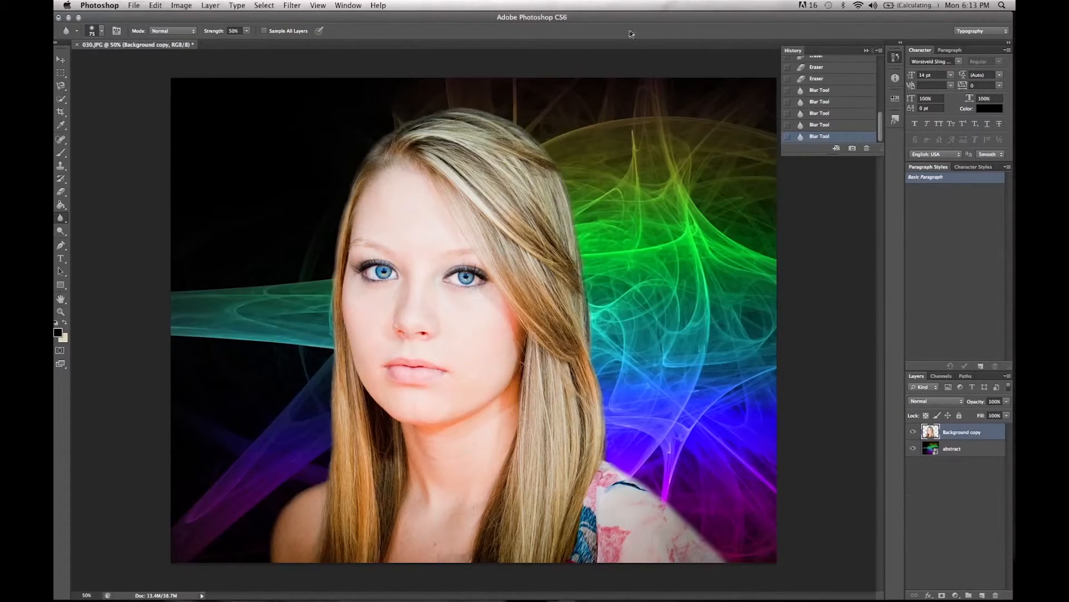
Step: Place the Blue_Dots image from the desktop into the portrait document
{"action": "left_click_drag", "start_coordinate": [606, 17], "coordinate": [565, 122]}
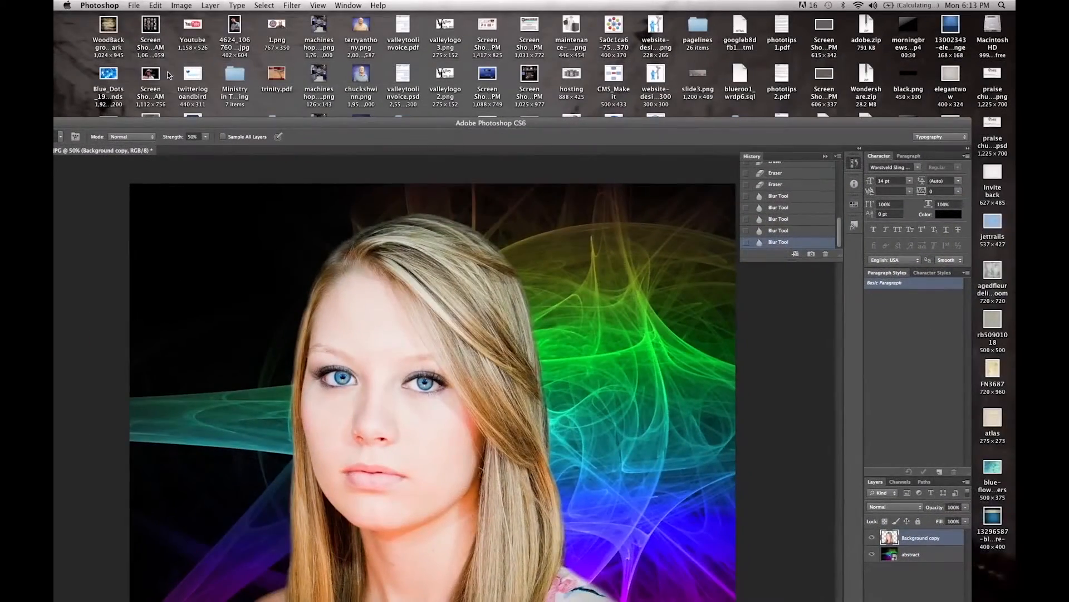
{"action": "left_click_drag", "start_coordinate": [119, 74], "coordinate": [210, 245]}
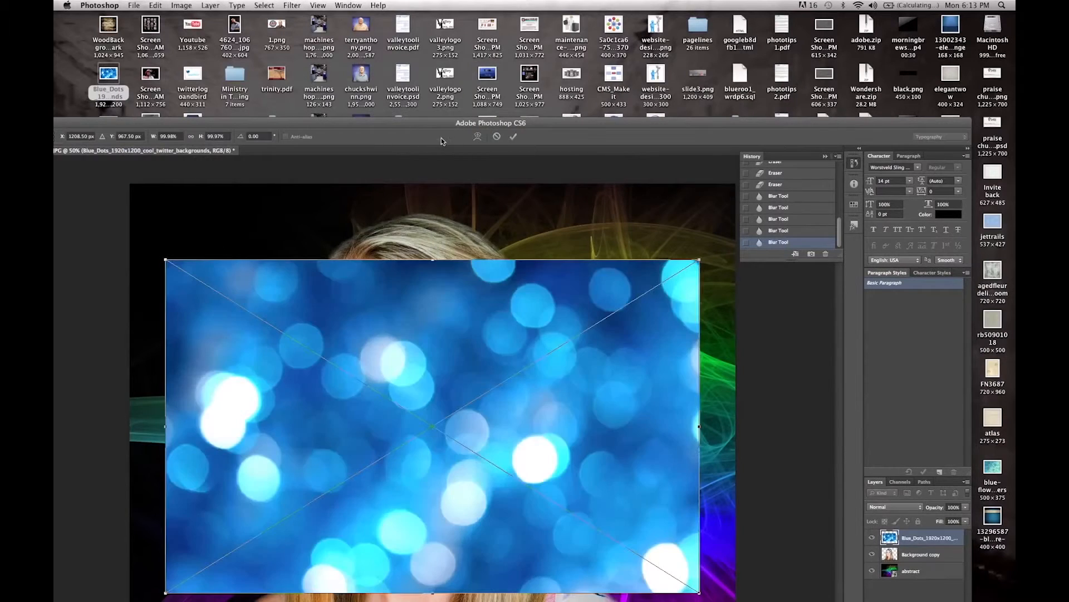
{"action": "left_click_drag", "start_coordinate": [453, 120], "coordinate": [483, 17]}
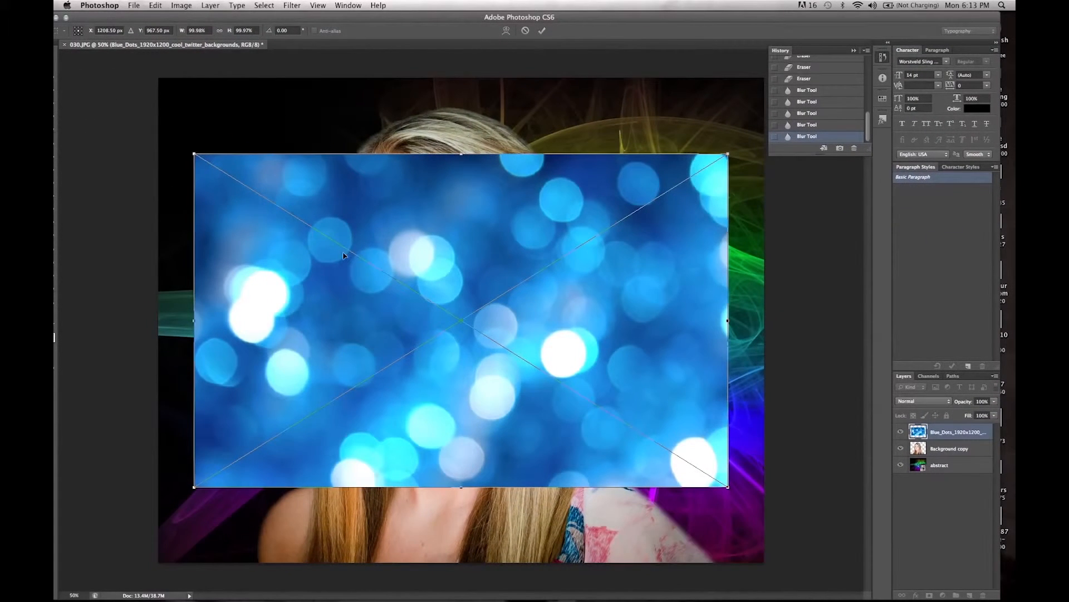
Step: Enlarge the placed Blue_Dots image to cover the whole canvas, commit it and move the Background copy layer above it
{"action": "left_click_drag", "start_coordinate": [190, 151], "coordinate": [103, 96]}
{"action": "left_click_drag", "start_coordinate": [729, 488], "coordinate": [860, 569]}
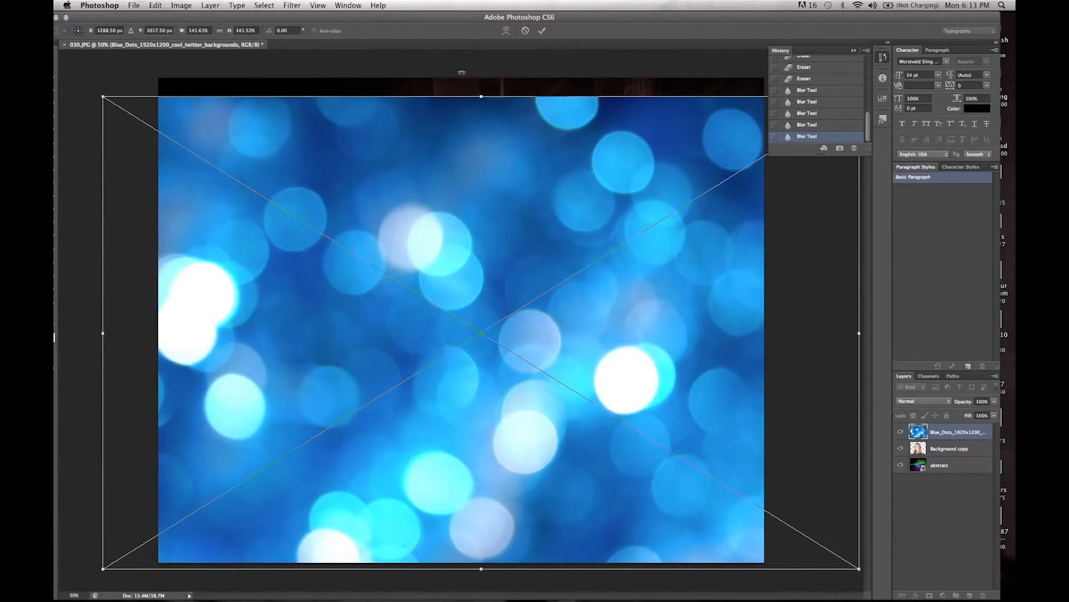
{"action": "left_click_drag", "start_coordinate": [482, 90], "coordinate": [485, 72]}
{"action": "key", "text": "Return"}
{"action": "left_click_drag", "start_coordinate": [938, 452], "coordinate": [934, 431]}
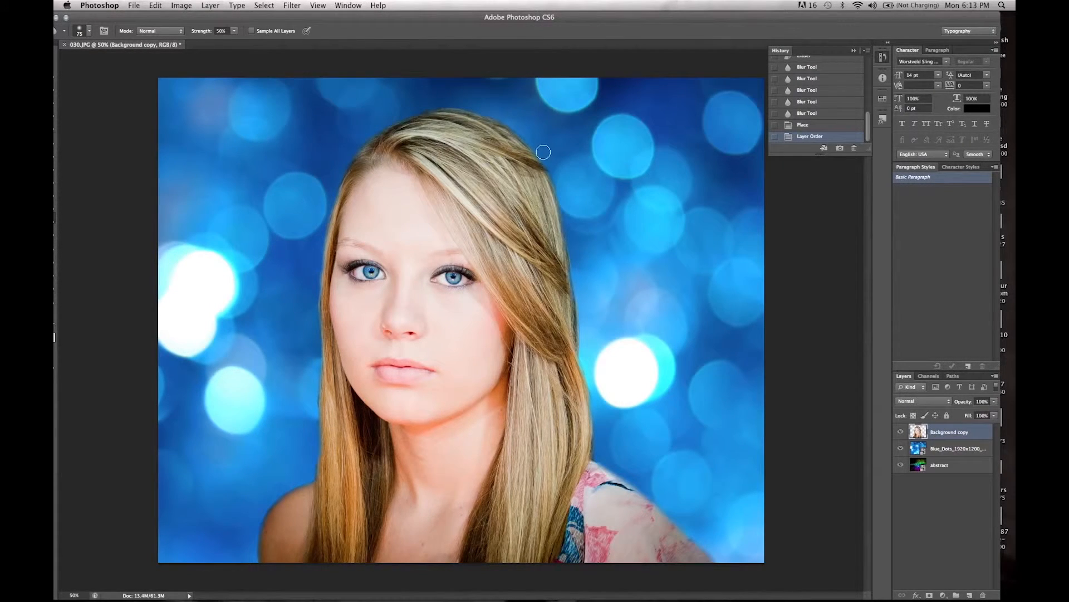
Step: Blur the hair's edges on both sides where they meet the blue dots backdrop
{"action": "left_click_drag", "start_coordinate": [563, 198], "coordinate": [574, 228]}
{"action": "left_click_drag", "start_coordinate": [312, 411], "coordinate": [300, 446]}
{"action": "left_click_drag", "start_coordinate": [136, 22], "coordinate": [158, 23]}
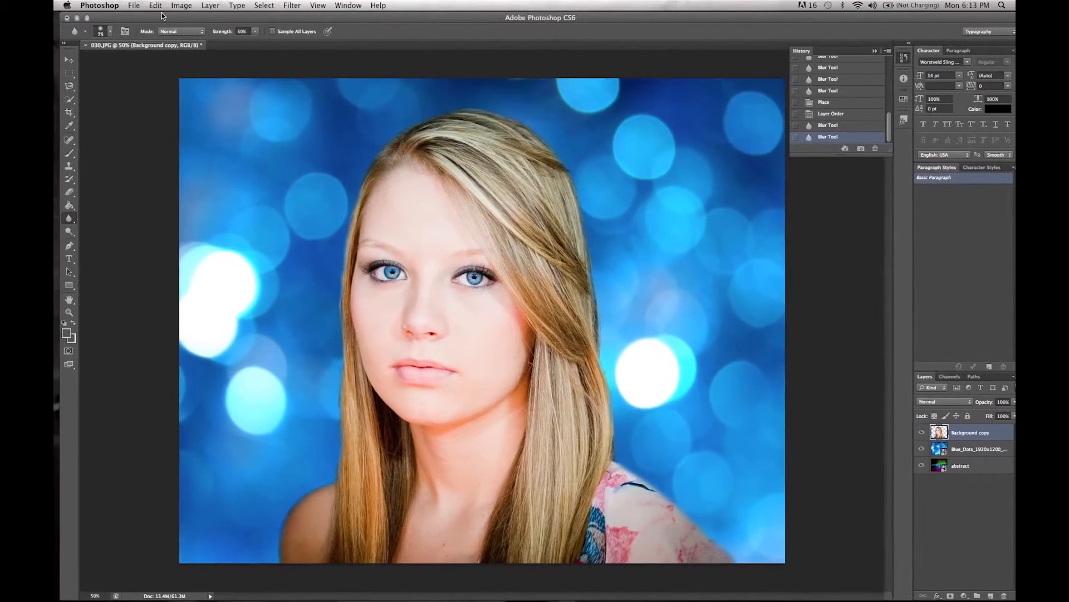
Step: Erase the leftover fringe along the bare shoulder and the hair beside it with the soft Eraser
{"action": "left_click", "coordinate": [72, 191]}
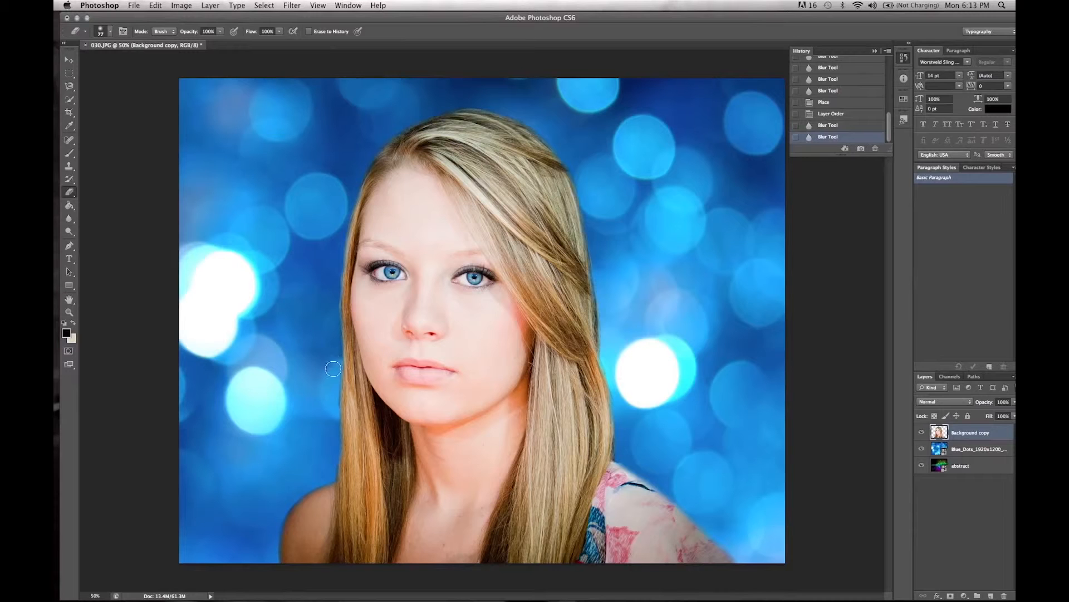
{"action": "left_click_drag", "start_coordinate": [335, 412], "coordinate": [334, 504]}
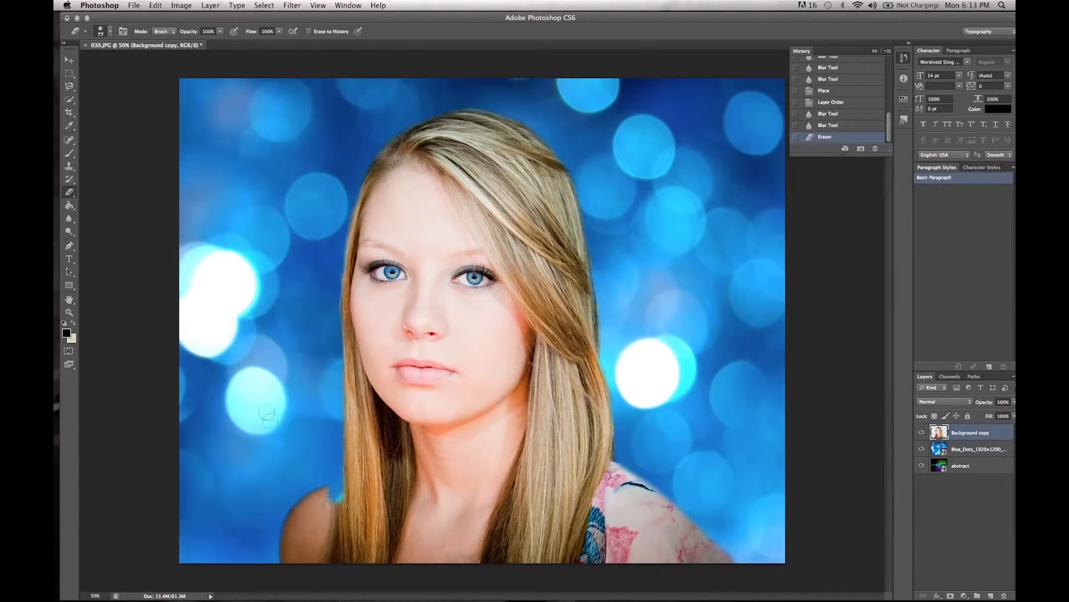
{"action": "key", "text": "super+z"}
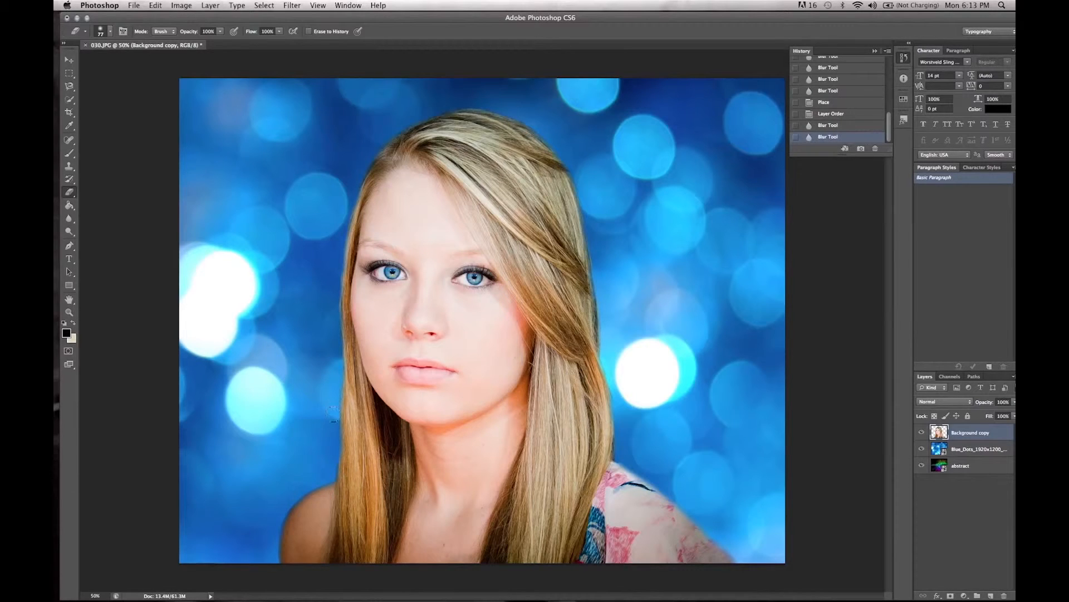
{"action": "left_click_drag", "start_coordinate": [325, 477], "coordinate": [310, 476]}
{"action": "left_click", "coordinate": [333, 317]}
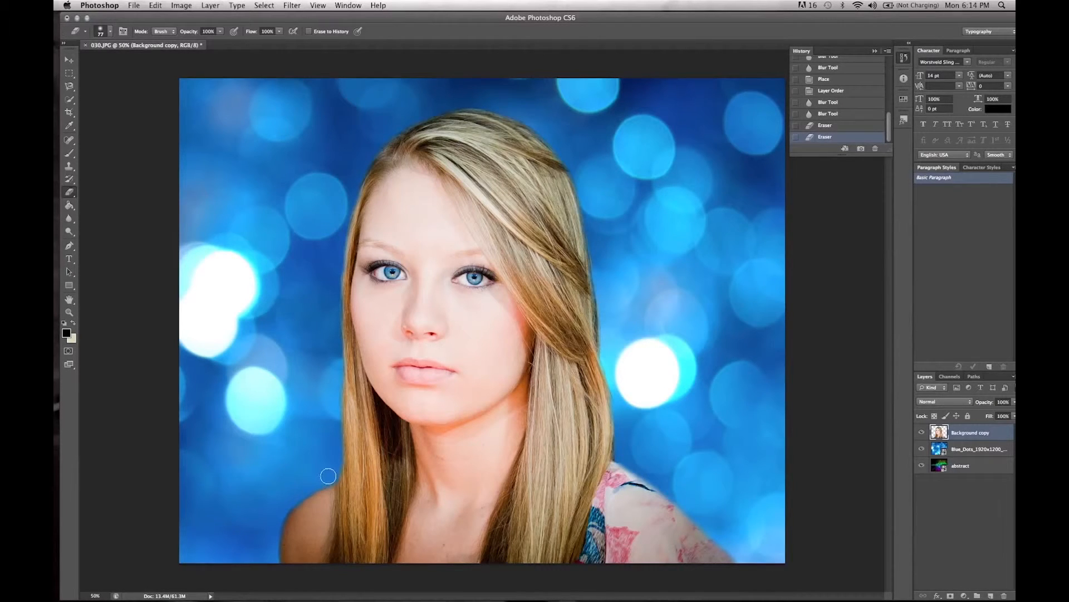
{"action": "left_click_drag", "start_coordinate": [281, 509], "coordinate": [273, 540]}
Step: Apply an Exposure adjustment to the Background copy layer with exposure +0.38, offset -0.0246 and gamma correction about 0.86
{"action": "left_click", "coordinate": [182, 5]}
{"action": "mouse_move", "coordinate": [195, 37]}
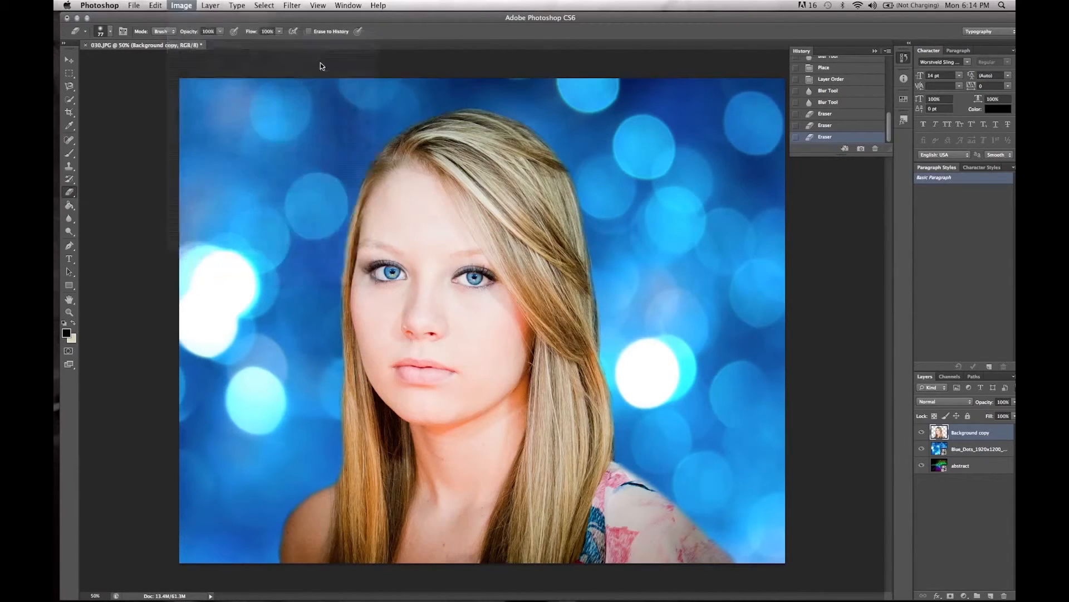
{"action": "left_click", "coordinate": [320, 66]}
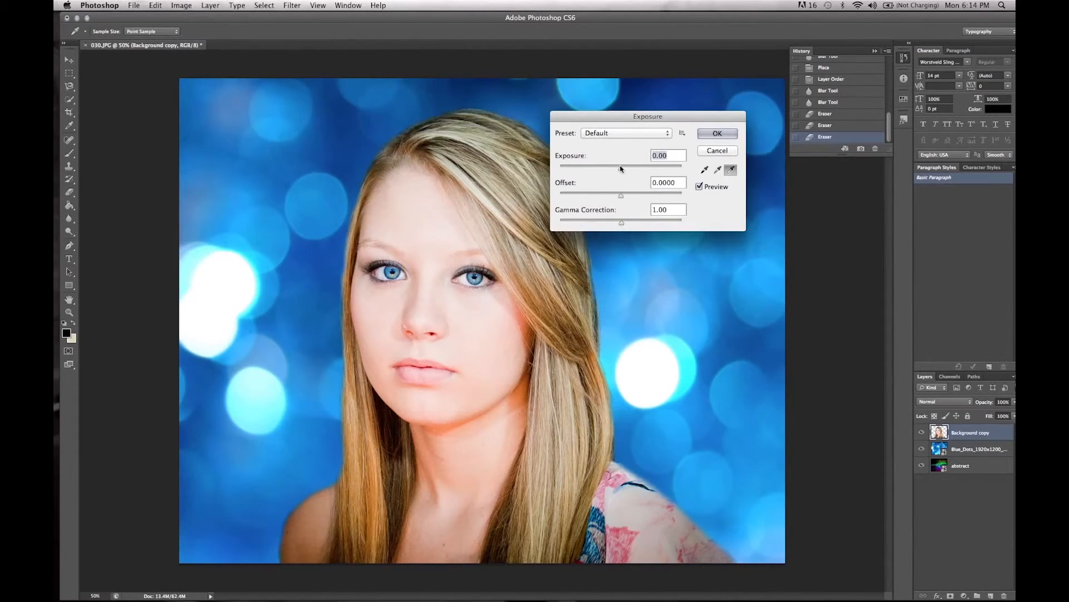
{"action": "left_click_drag", "start_coordinate": [621, 169], "coordinate": [618, 198]}
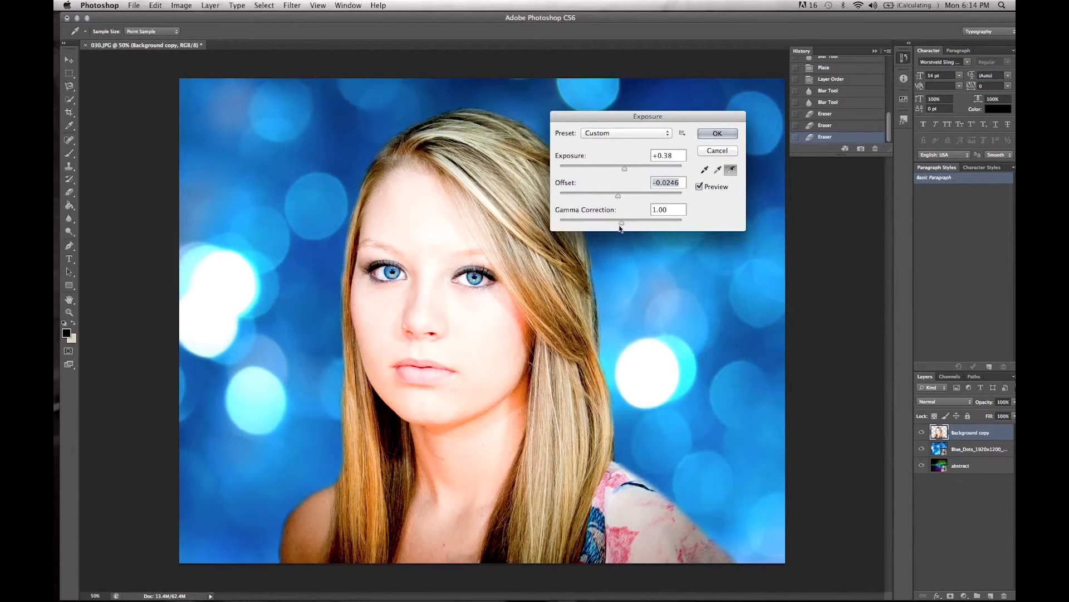
{"action": "left_click_drag", "start_coordinate": [620, 222], "coordinate": [628, 225]}
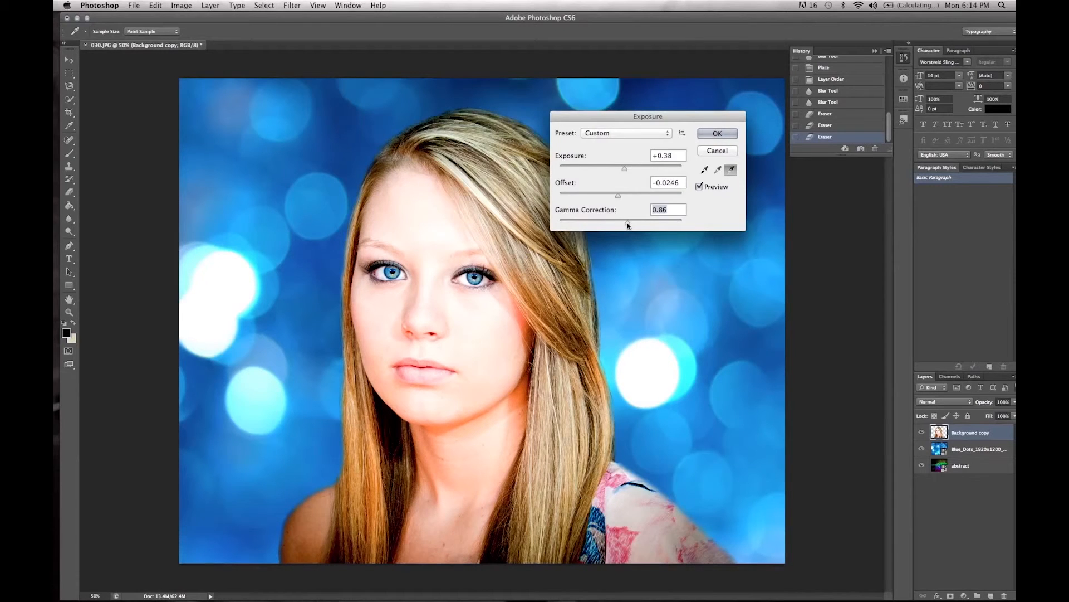
{"action": "left_click_drag", "start_coordinate": [628, 223], "coordinate": [626, 223]}
{"action": "left_click", "coordinate": [718, 133]}
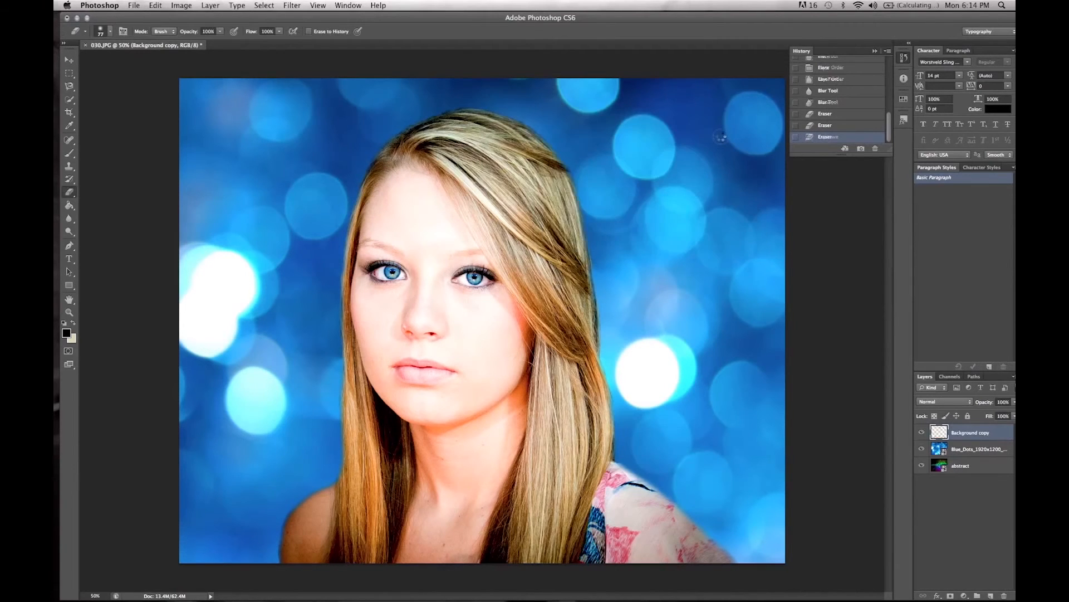